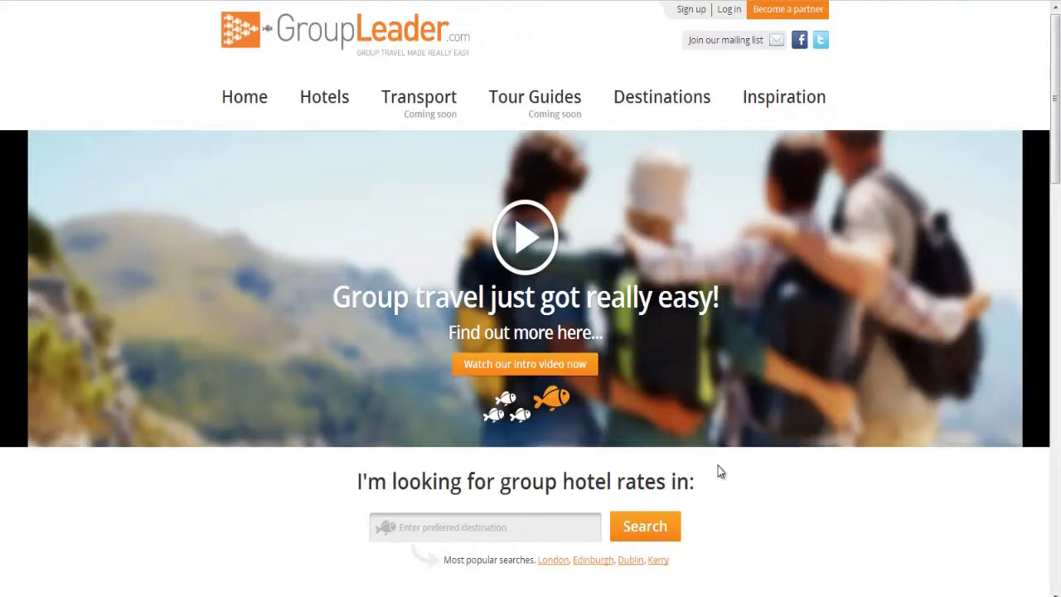
- Scroll through the Kerry destination page to the 751 Ireland hotel search results
scroll(718, 469, "down", 5)
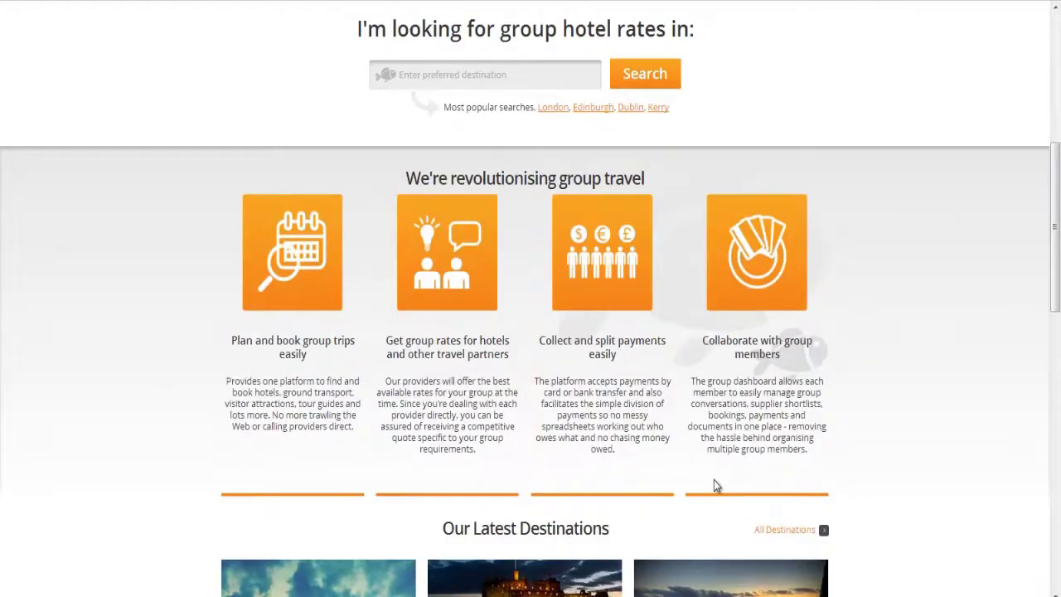
scroll(715, 483, "down", 5)
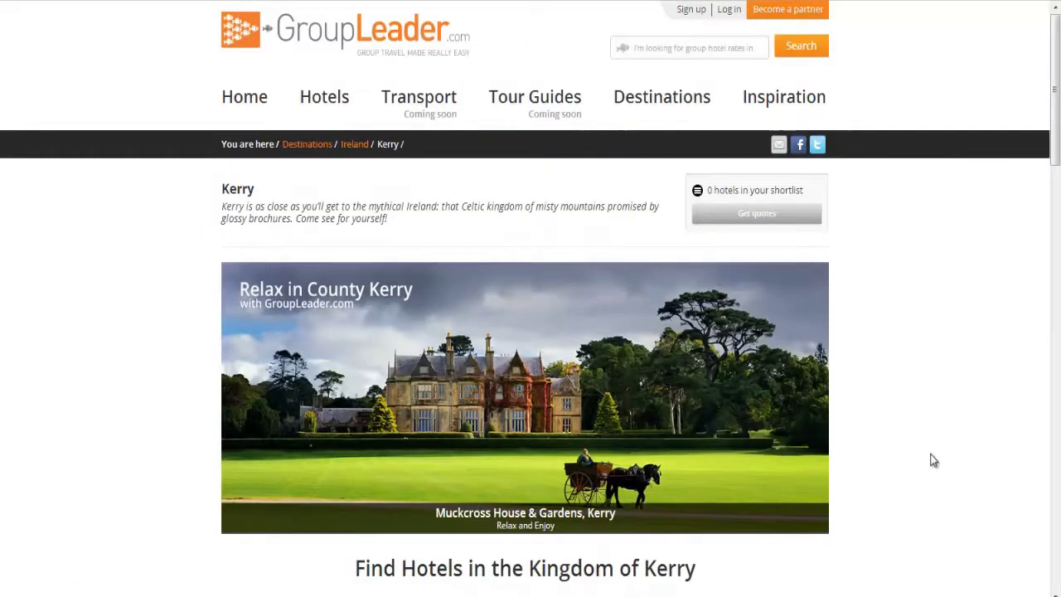
scroll(933, 460, "down", 5)
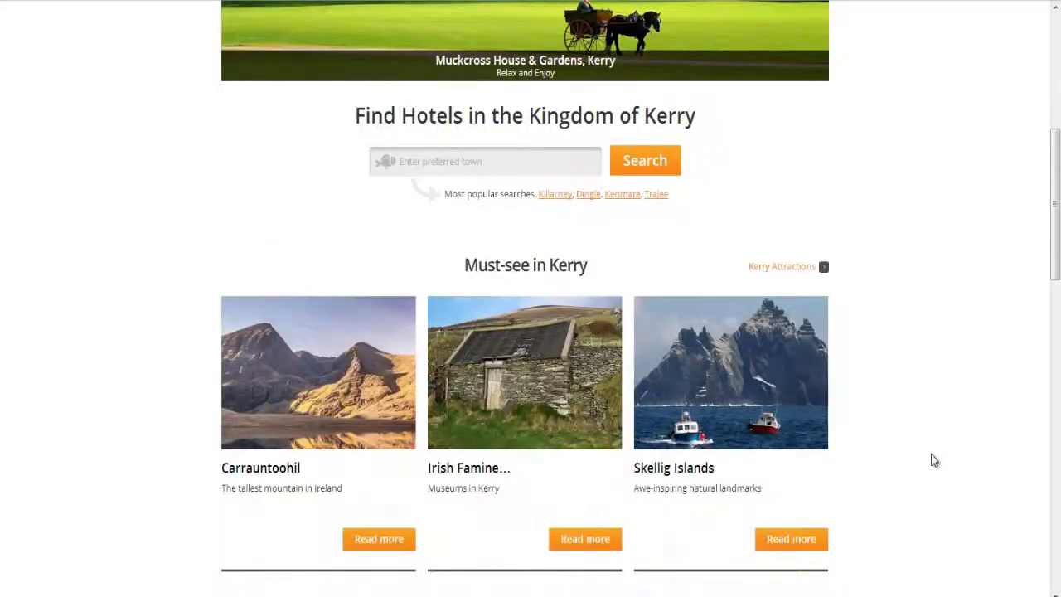
scroll(934, 460, "down", 5)
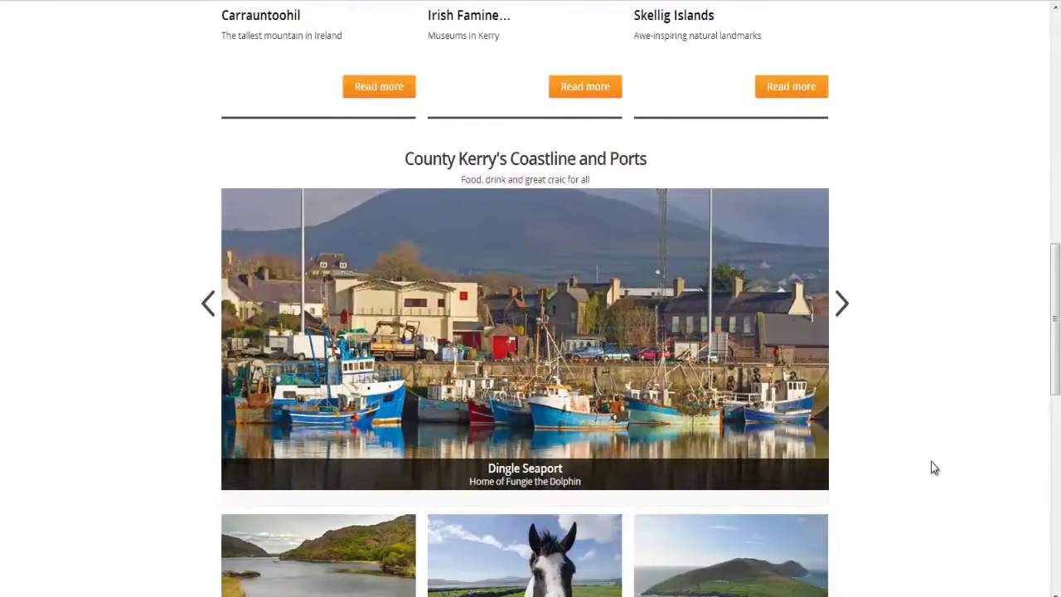
scroll(933, 464, "down", 3)
scroll(931, 468, "down", 3)
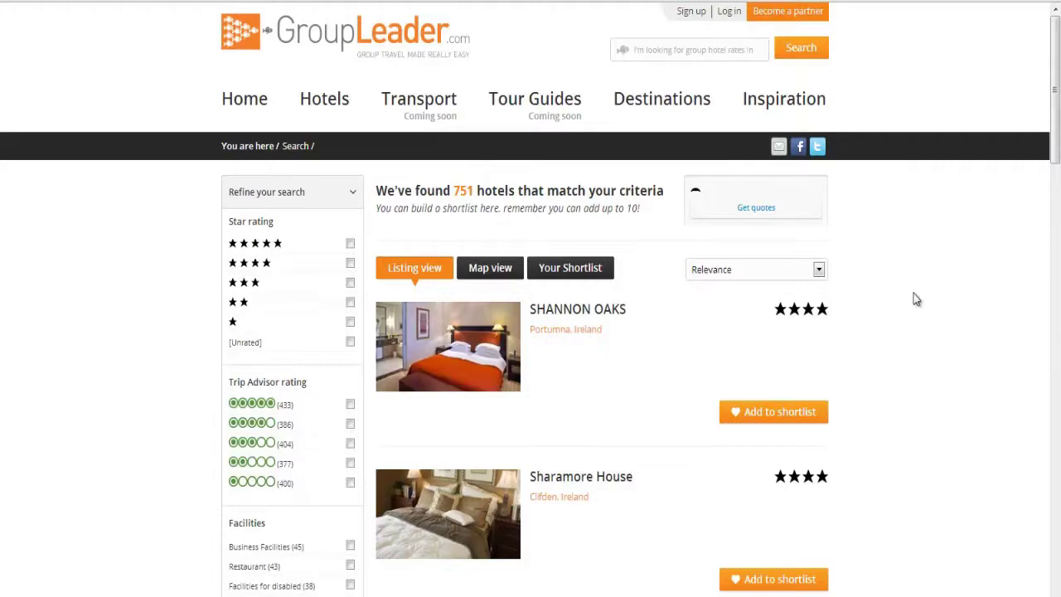
- Filter the hotel results to Killarney and 5-star ratings, leaving 4 hotels
scroll(914, 296, "down", 6)
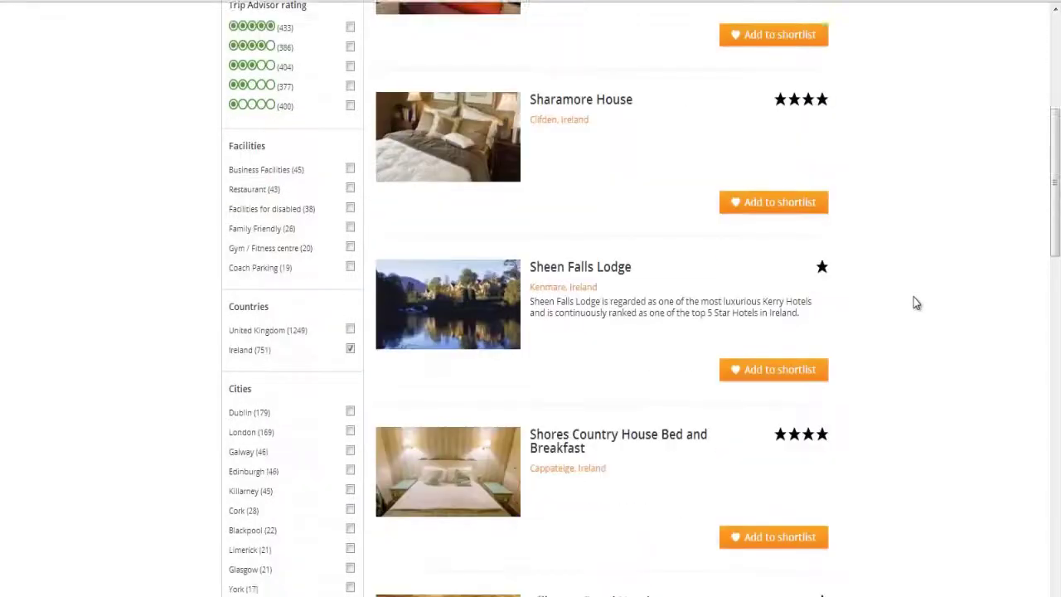
scroll(896, 315, "down", 2)
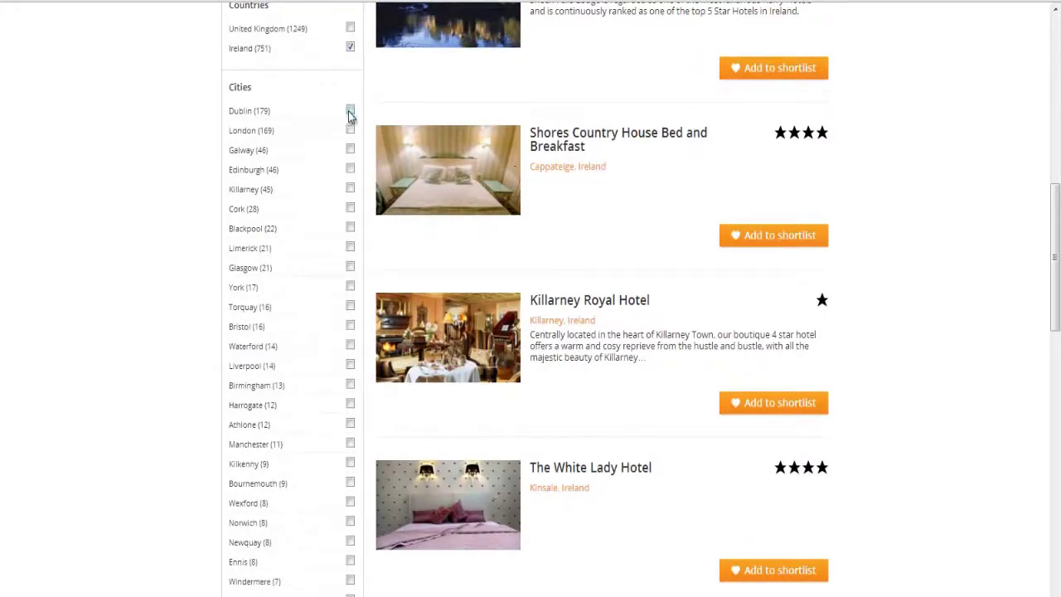
left_click(351, 190)
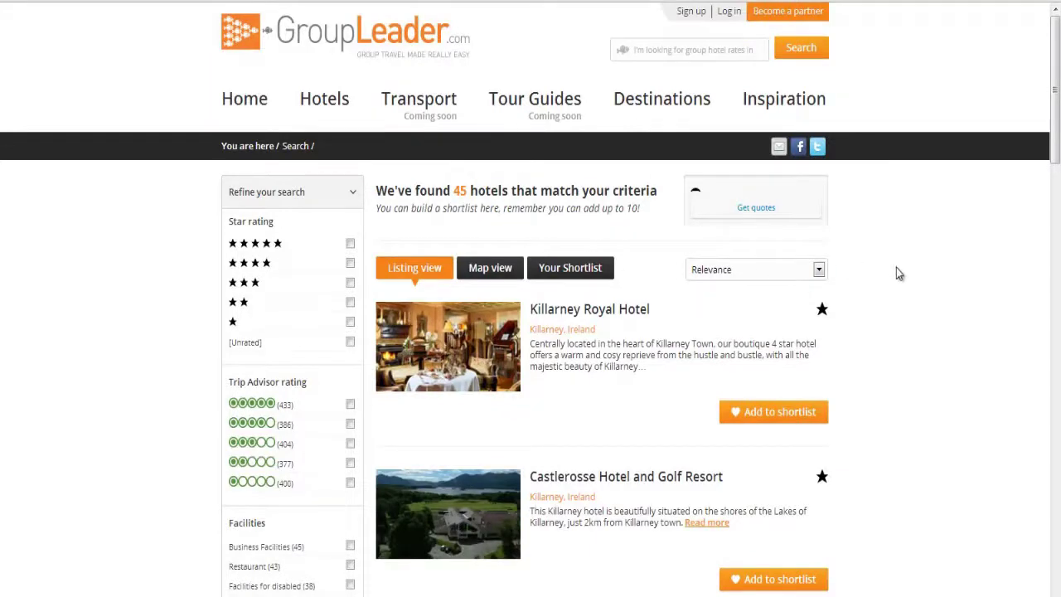
scroll(896, 268, "down", 2)
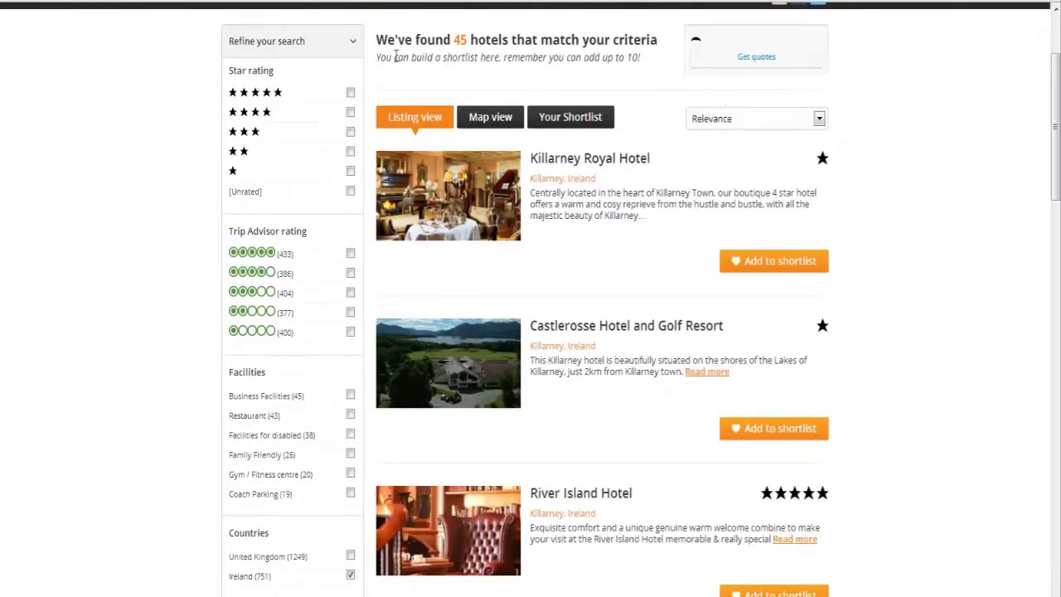
left_click(350, 93)
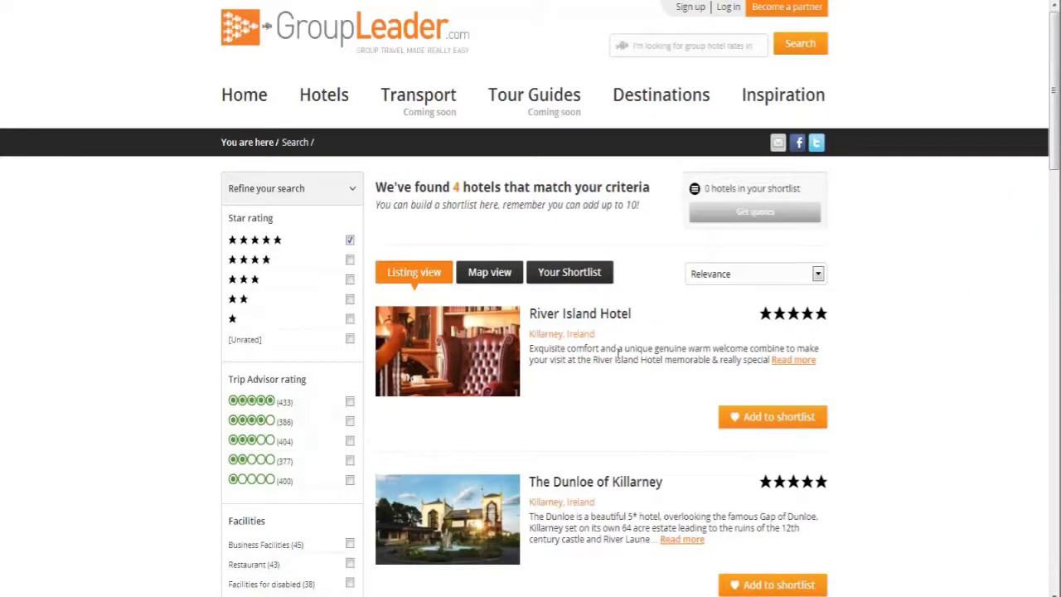
scroll(617, 354, "down", 5)
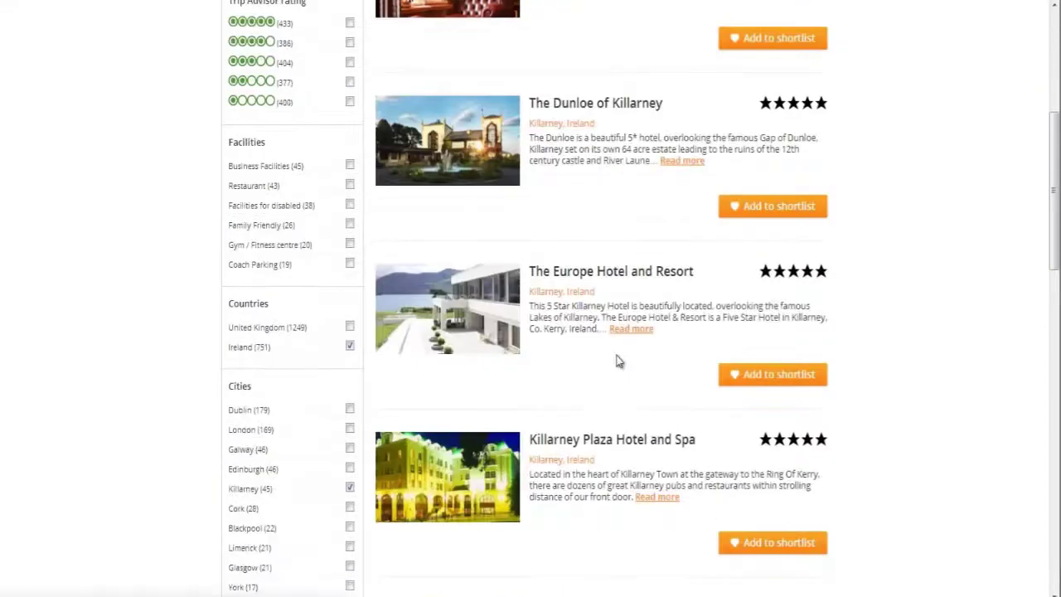
scroll(617, 361, "up", 4)
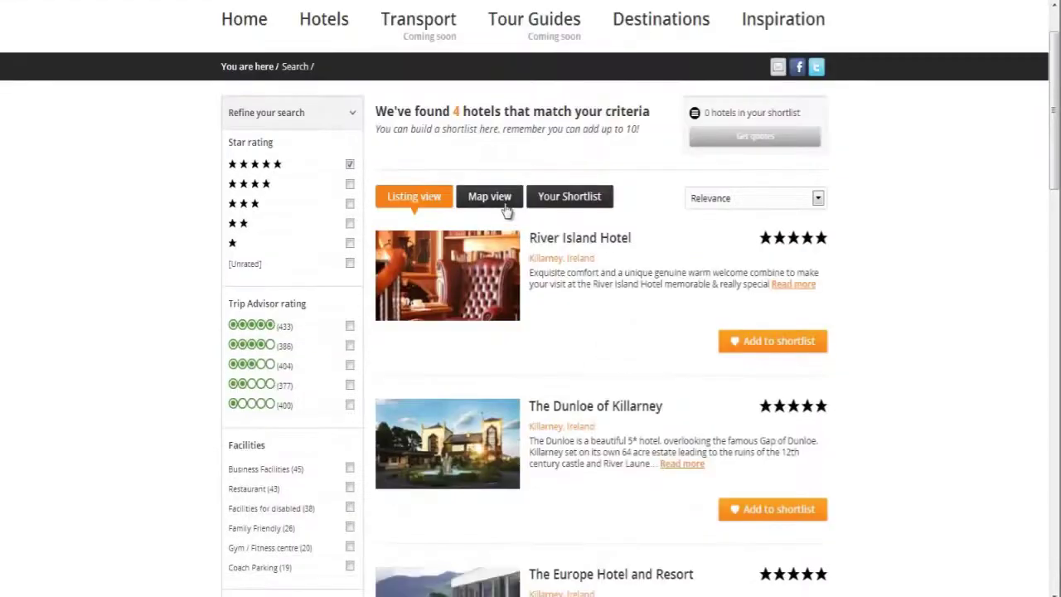
- Show the hotels on the map and open The Europe Hotel and Resort's page
left_click(505, 203)
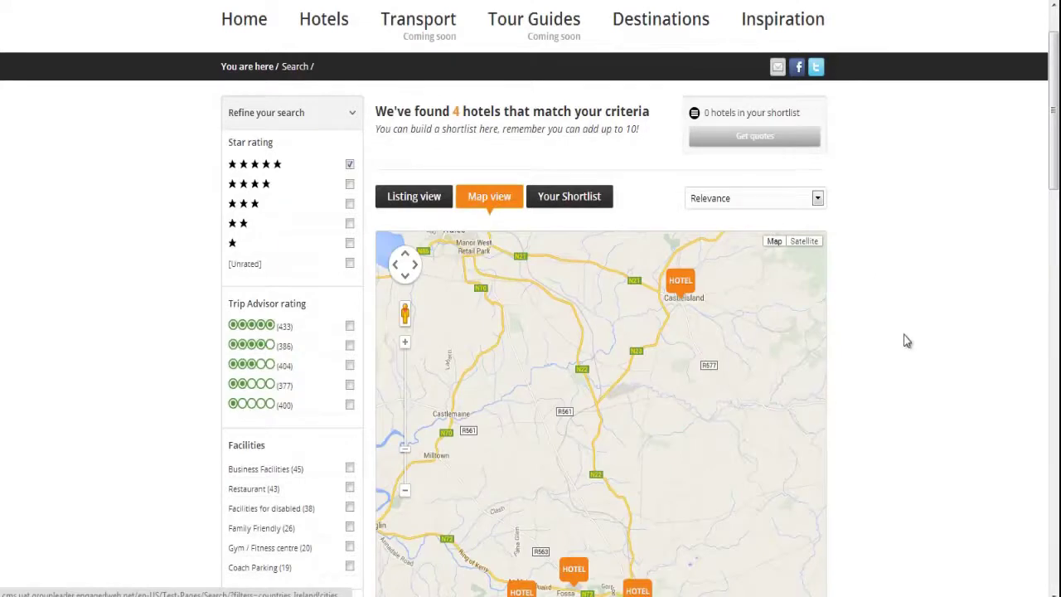
scroll(906, 340, "down", 2)
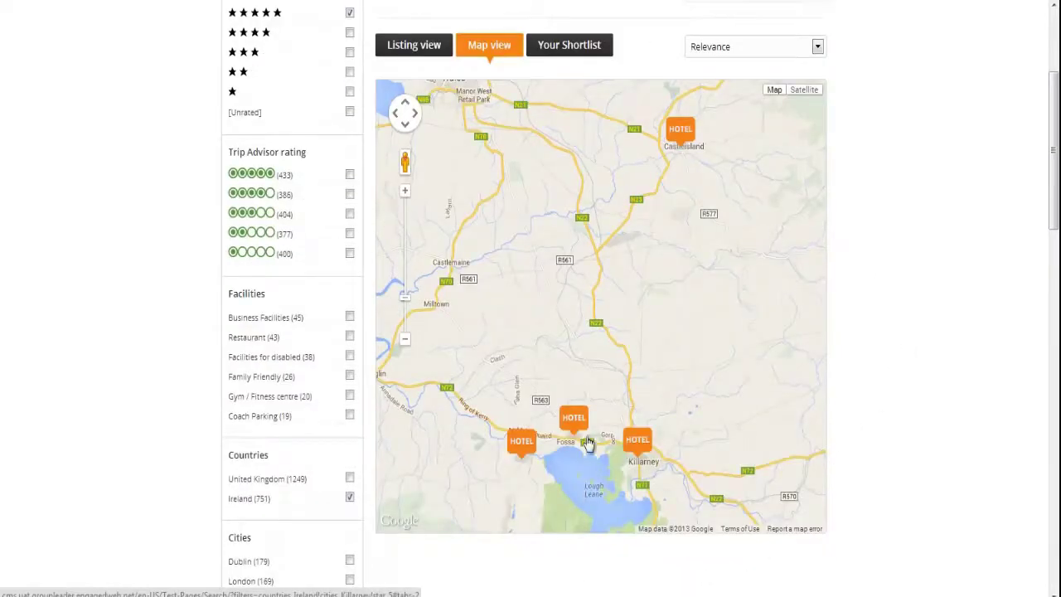
left_click(577, 425)
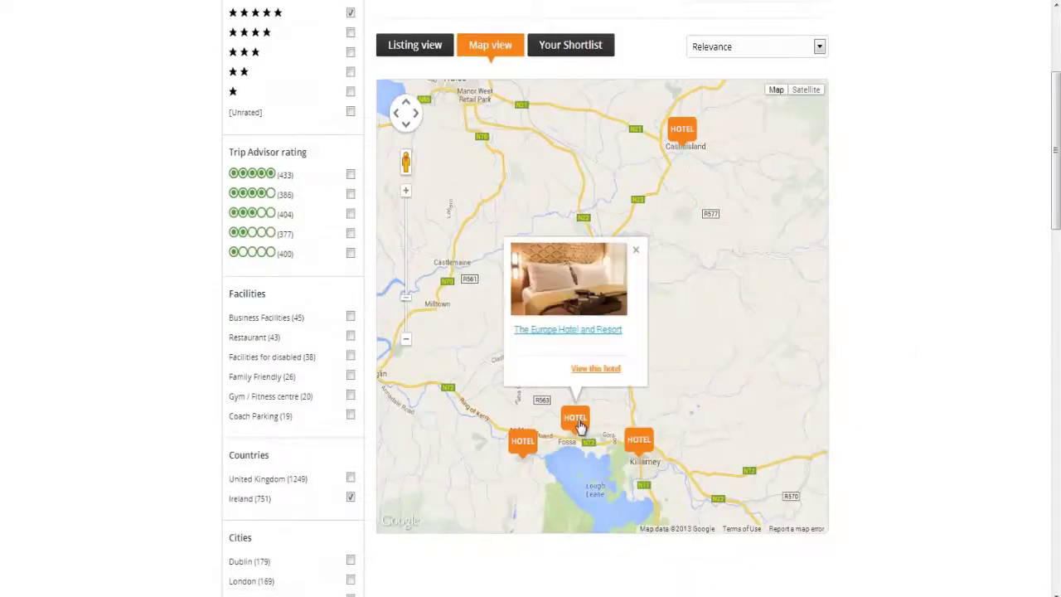
left_click(588, 335)
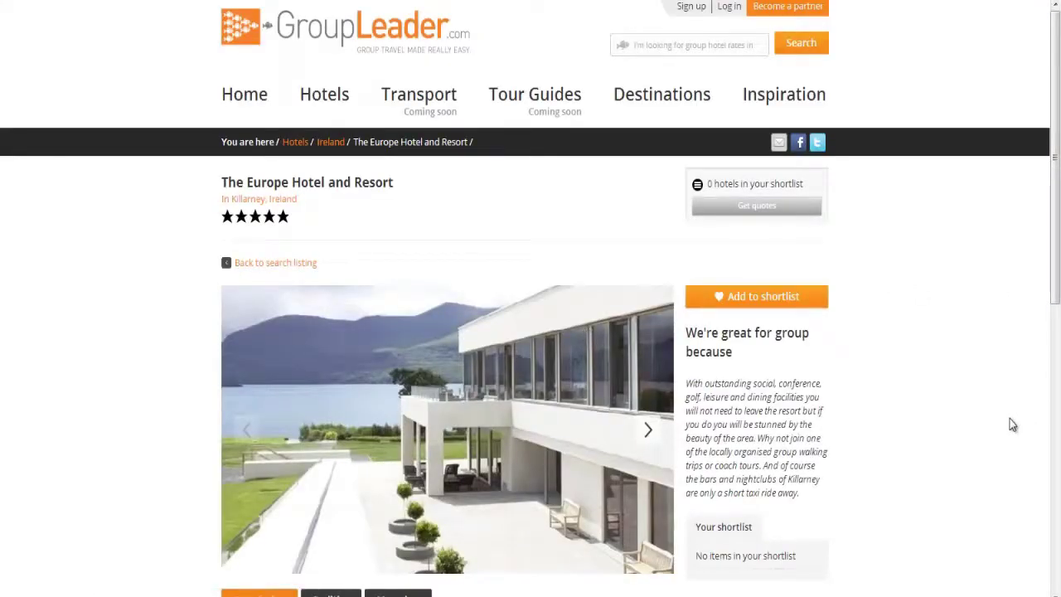
- Browse the hotel's photo gallery and review its Facilities list
scroll(1009, 425, "down", 2)
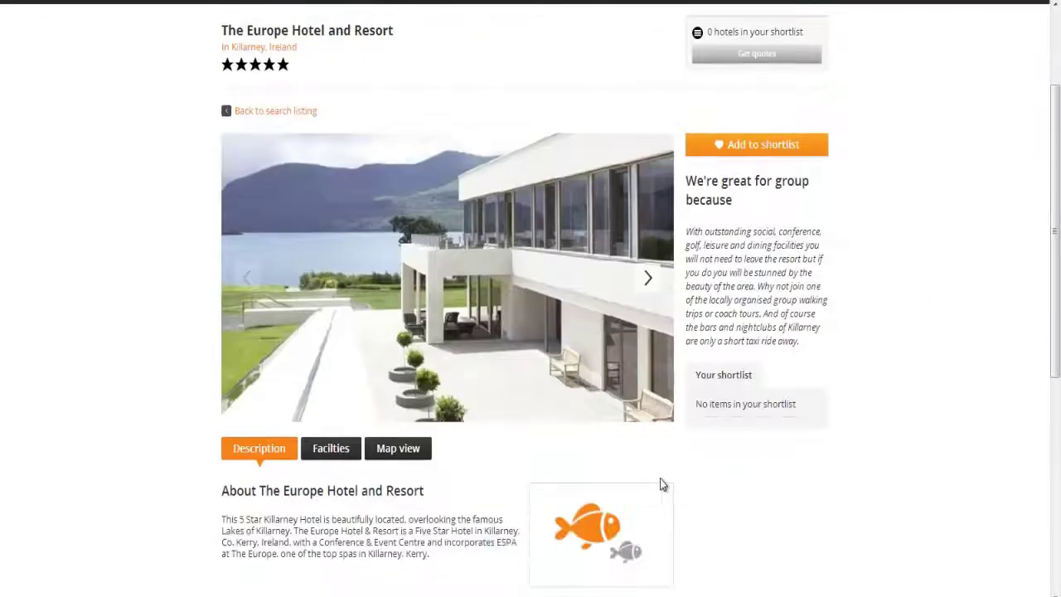
left_click(648, 278)
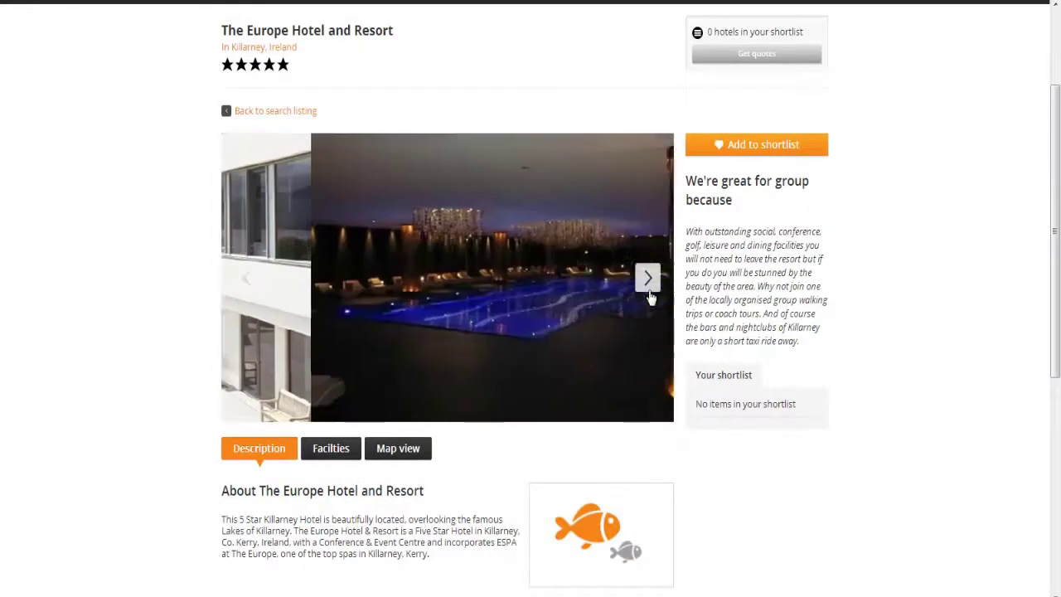
left_click(351, 452)
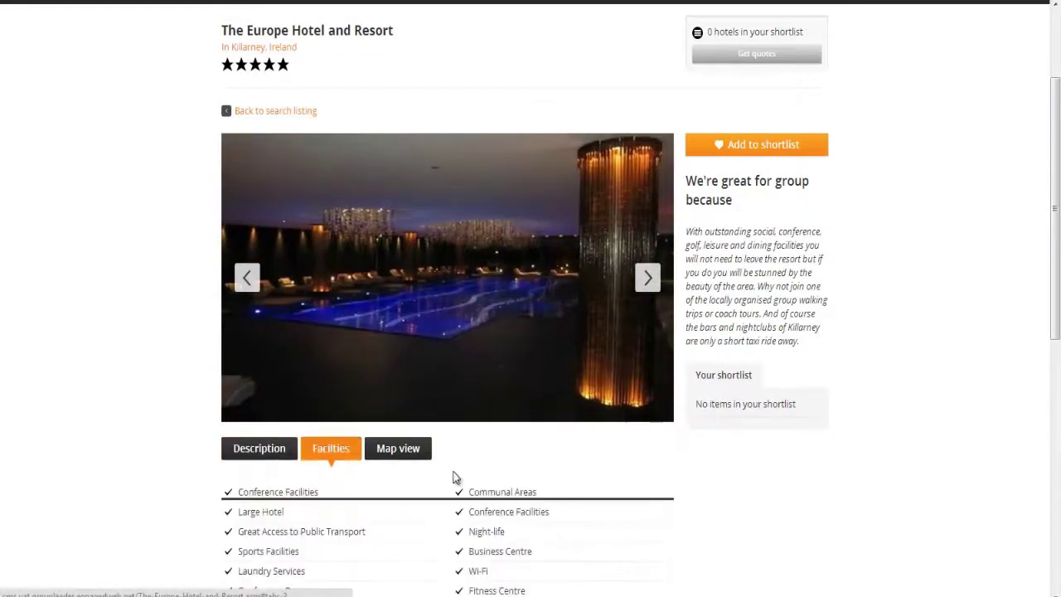
scroll(460, 477, "down", 4)
scroll(447, 465, "up", 4)
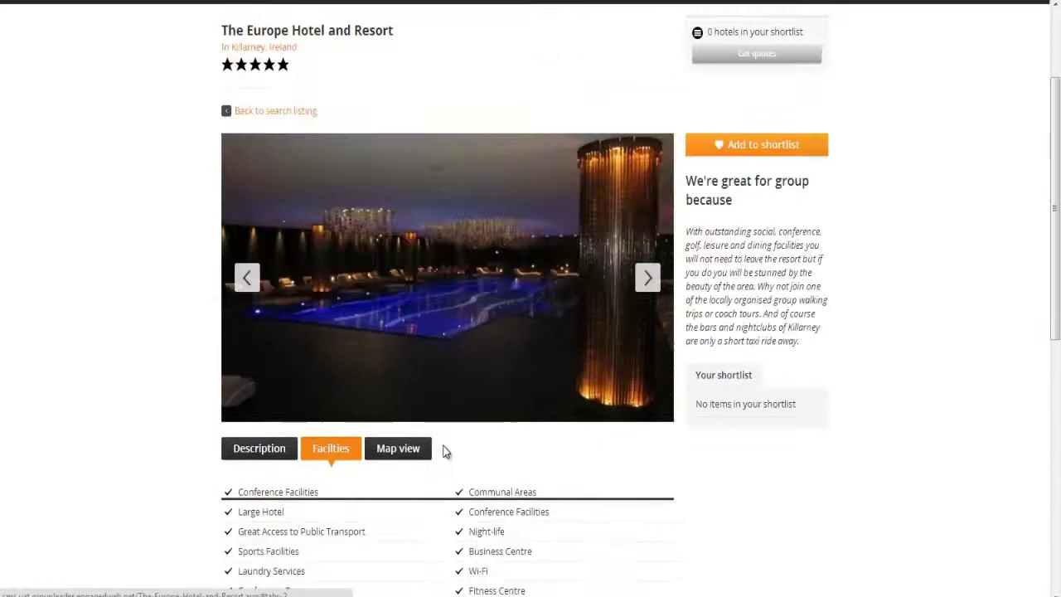
- Shortlist The Europe Hotel, Killarney Plaza, The Dunloe and River Island Hotel
left_click(279, 112)
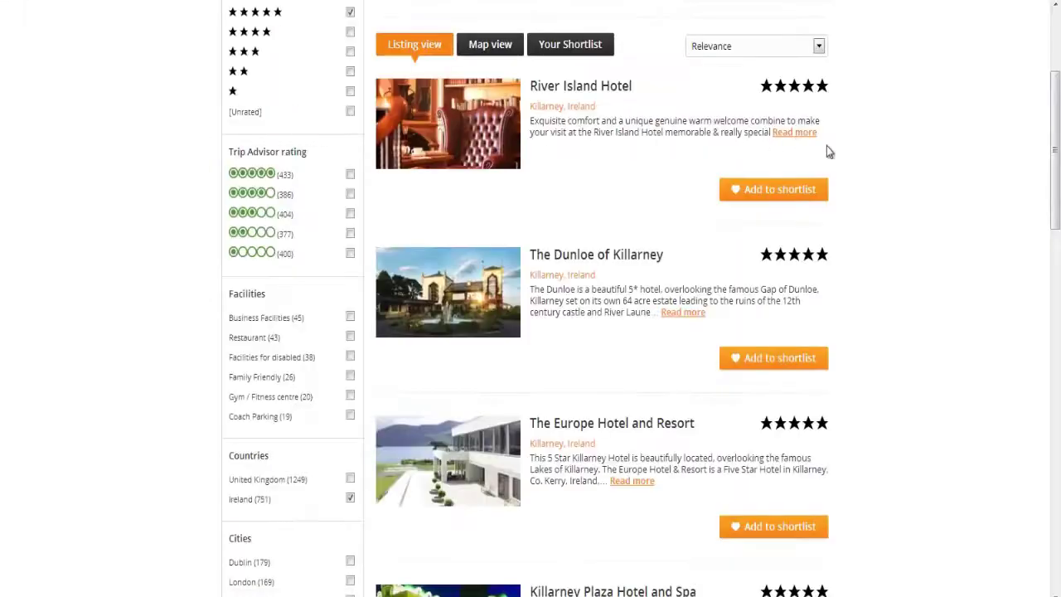
left_click(800, 536)
scroll(831, 542, "down", 2)
left_click(807, 542)
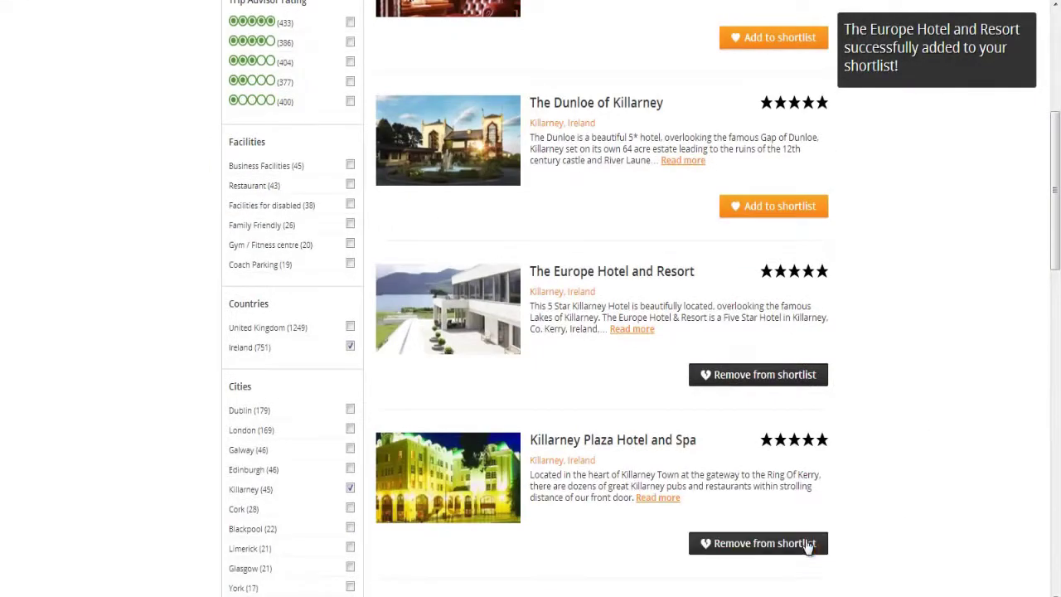
scroll(867, 528, "up", 3)
left_click(782, 434)
scroll(781, 434, "up", 1)
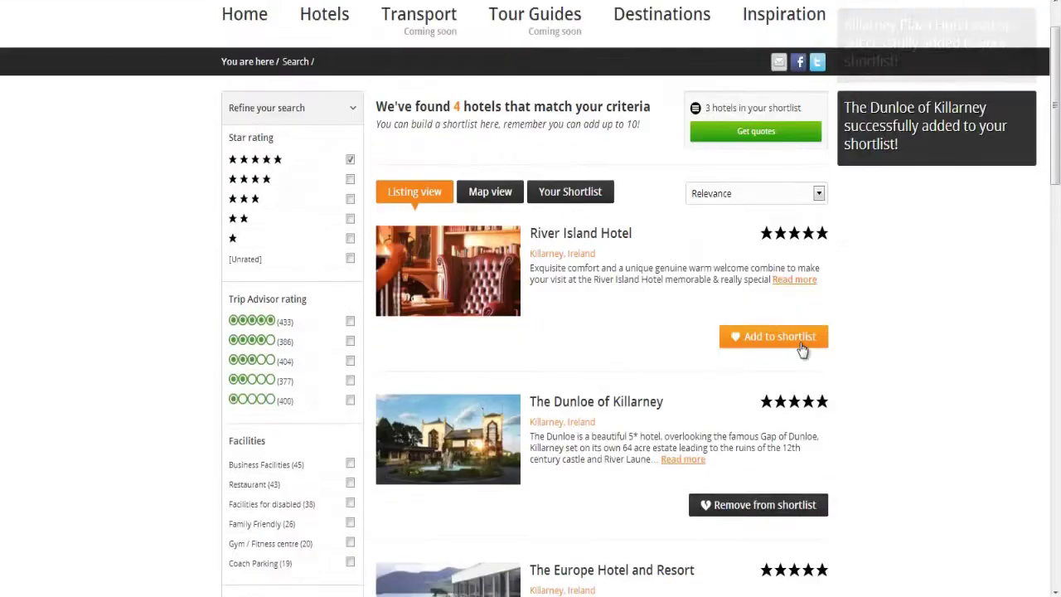
left_click(774, 337)
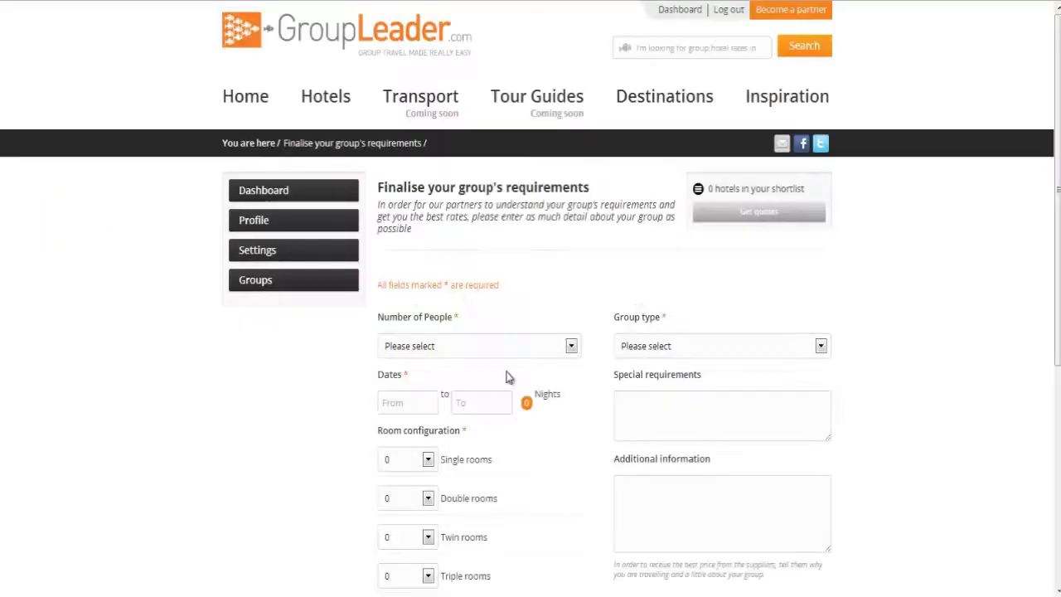
- Set the group to 10 people, arriving 20/11/2013 and departing 23/11/2013
scroll(505, 365, "down", 2)
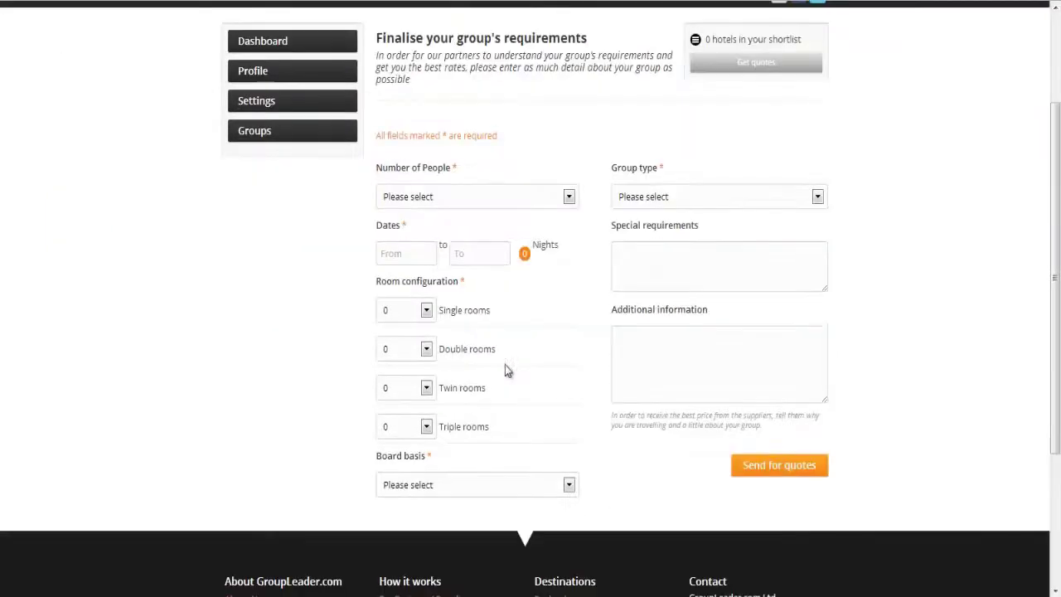
left_click(476, 198)
left_click(454, 284)
left_click(422, 253)
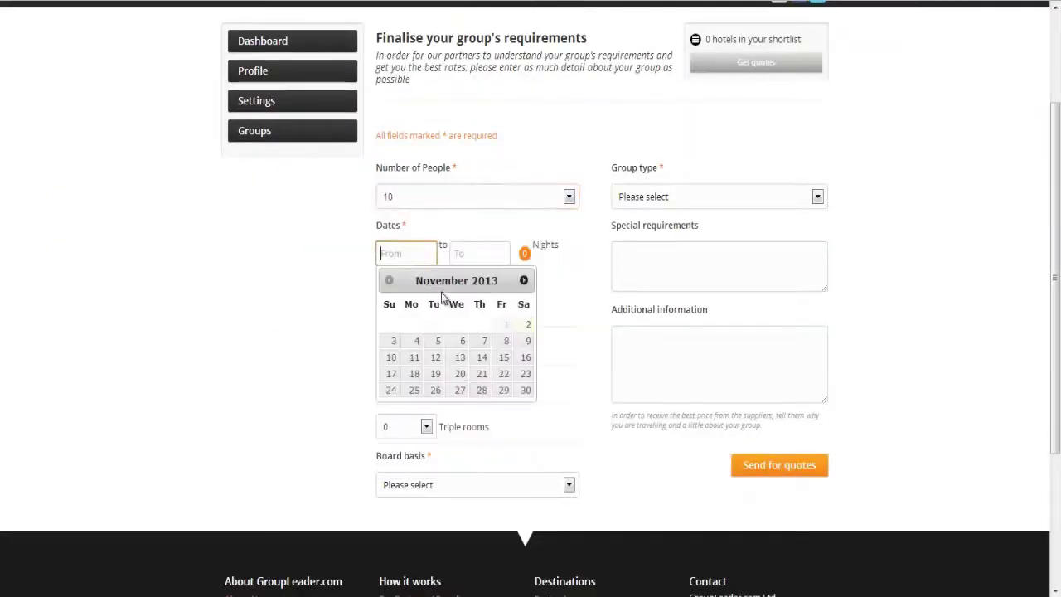
left_click(460, 374)
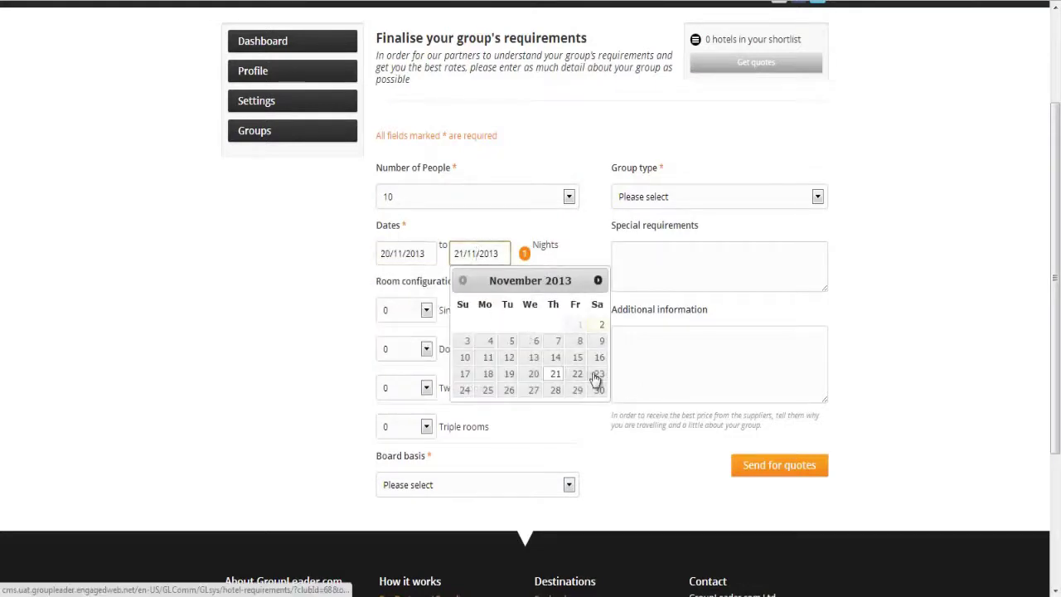
left_click(598, 374)
- Request 10 single rooms, Bed & Breakfast, Golf Trip, and note 'Two of our group require vegetarian meals'
left_click(426, 310)
left_click(407, 464)
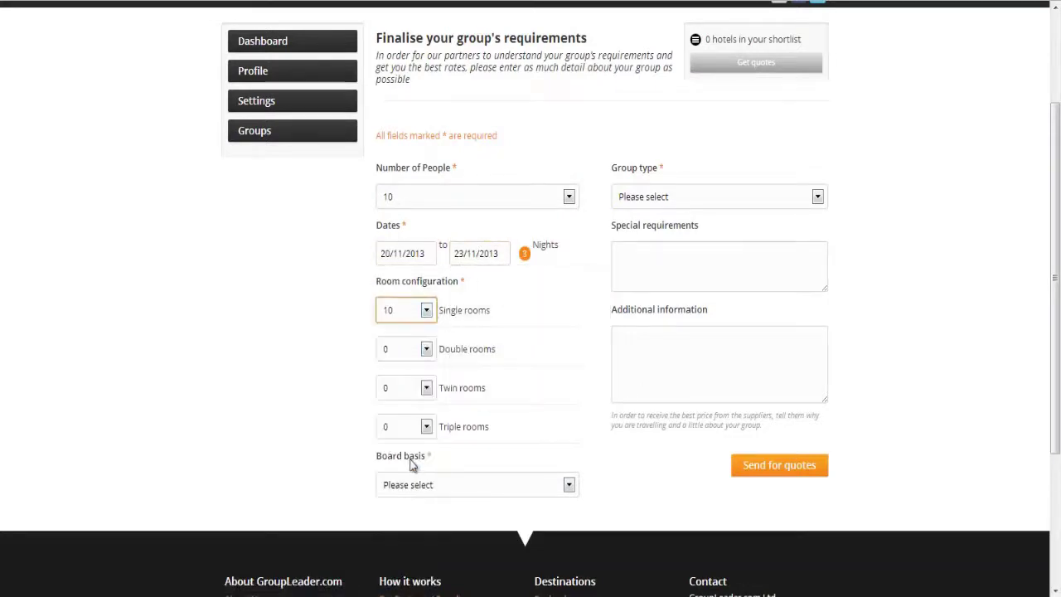
left_click(408, 486)
left_click(408, 531)
left_click(691, 197)
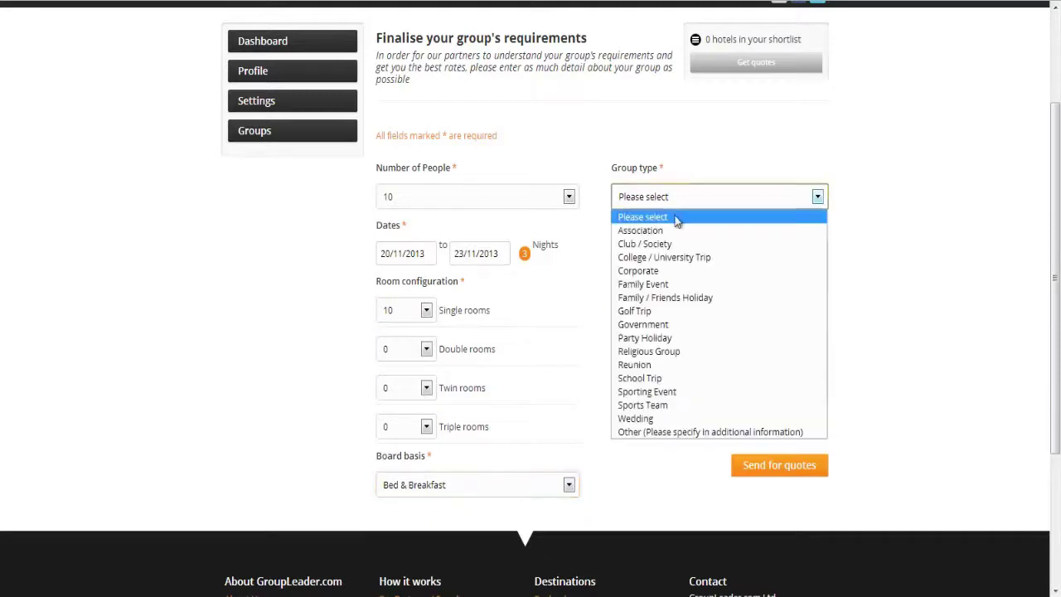
left_click(649, 309)
left_click(656, 269)
type("Two")
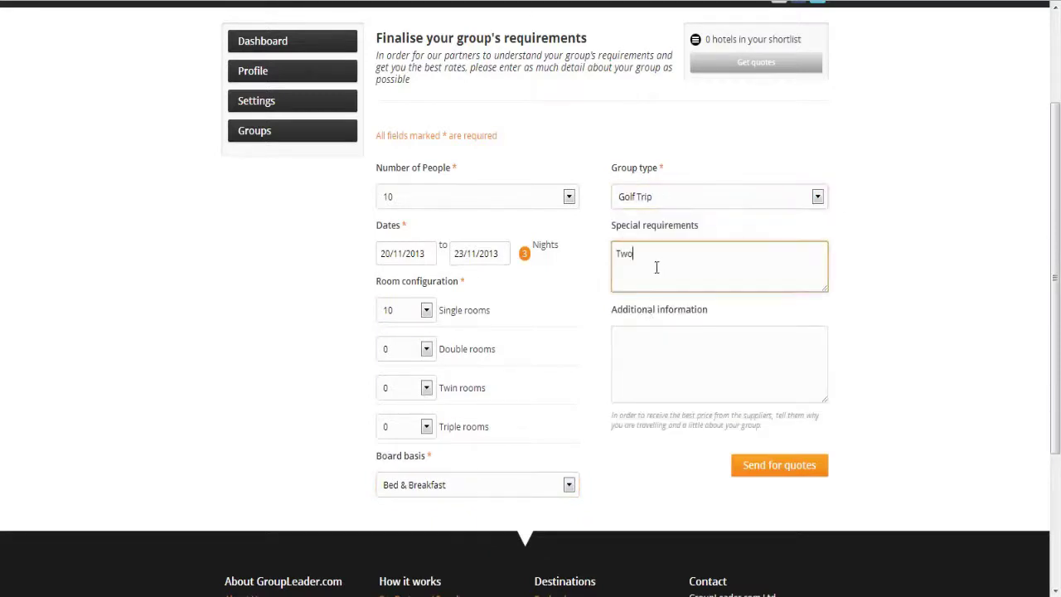
type(" of our group require vegetarian meals")
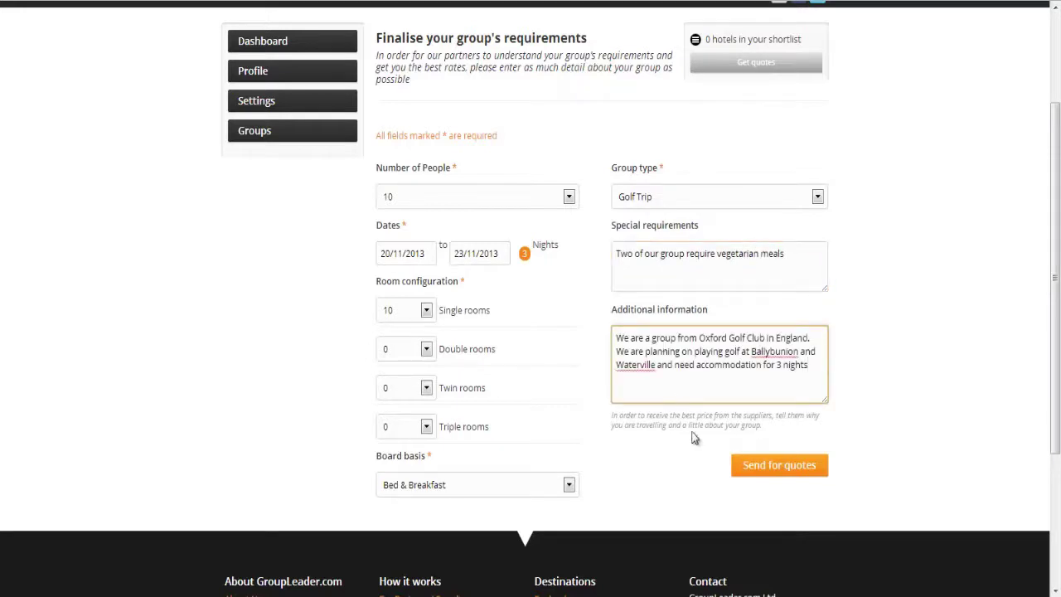
- Send the requirements for quotes, then invite three people by entering their comma-separated e-mail addresses
left_click(753, 466)
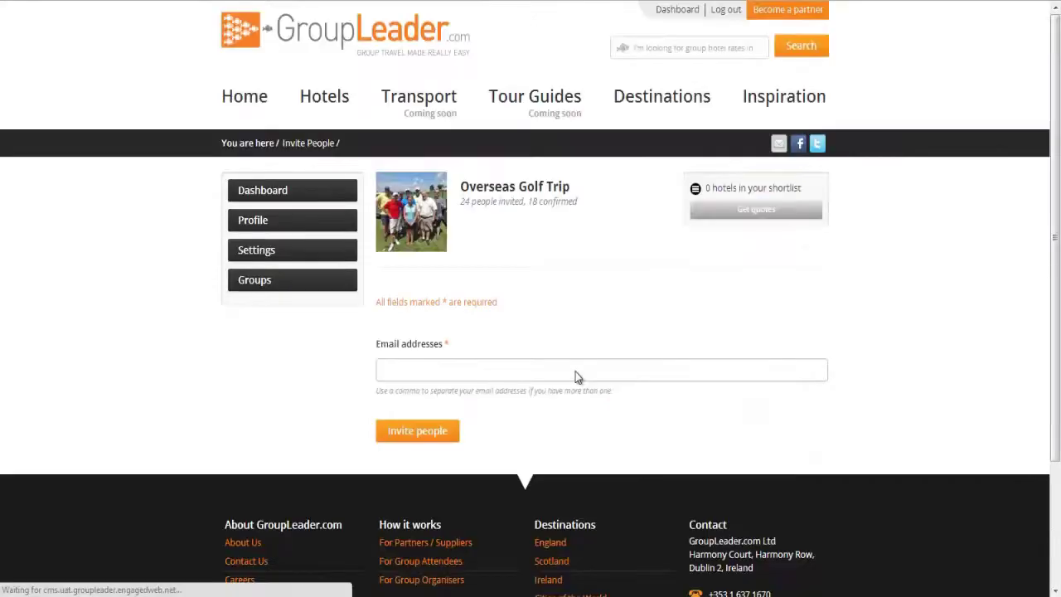
left_click(427, 370)
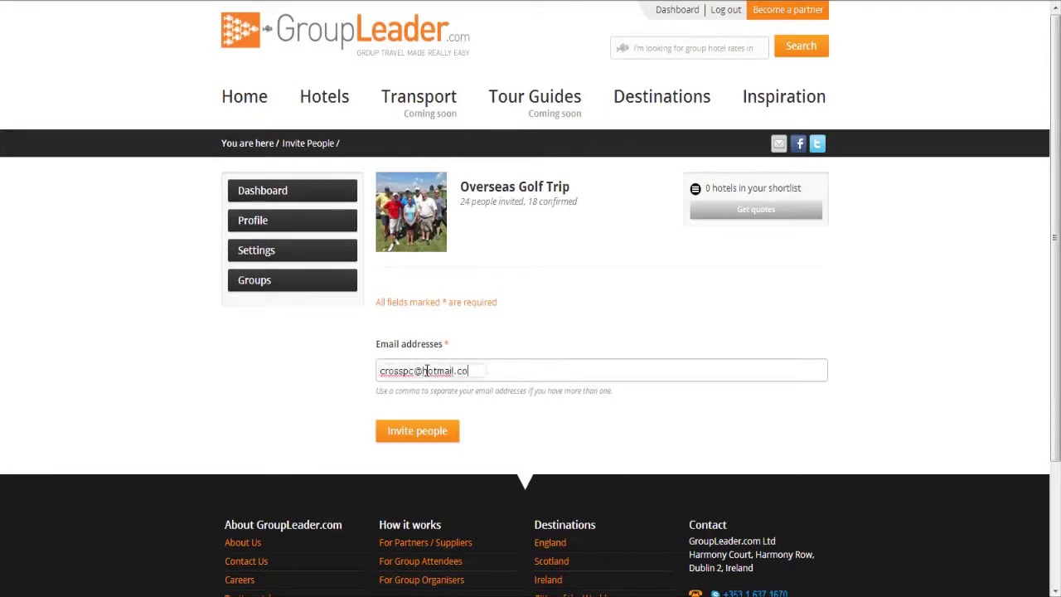
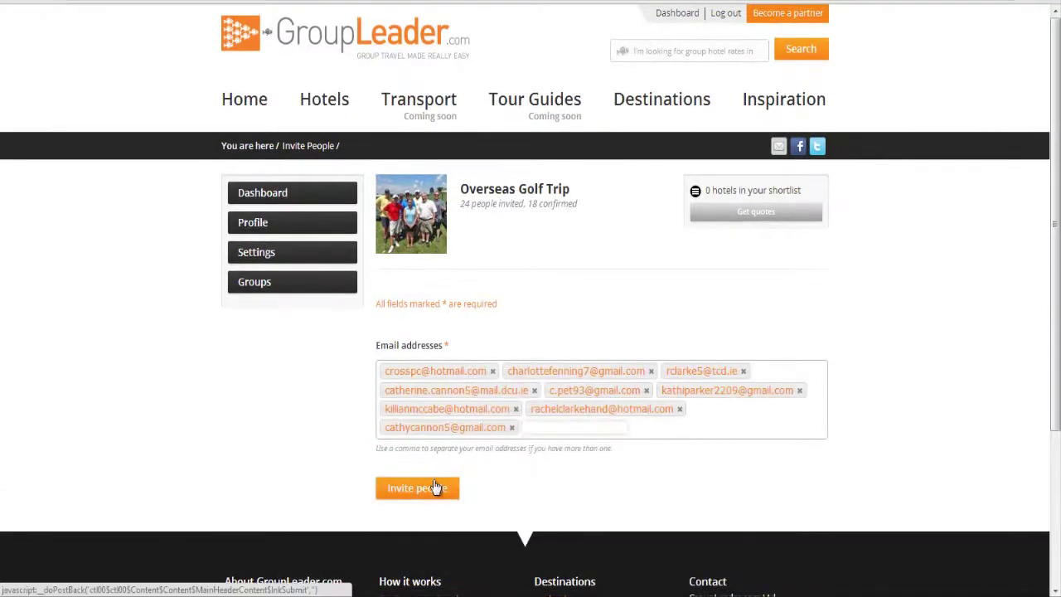
left_click(435, 487)
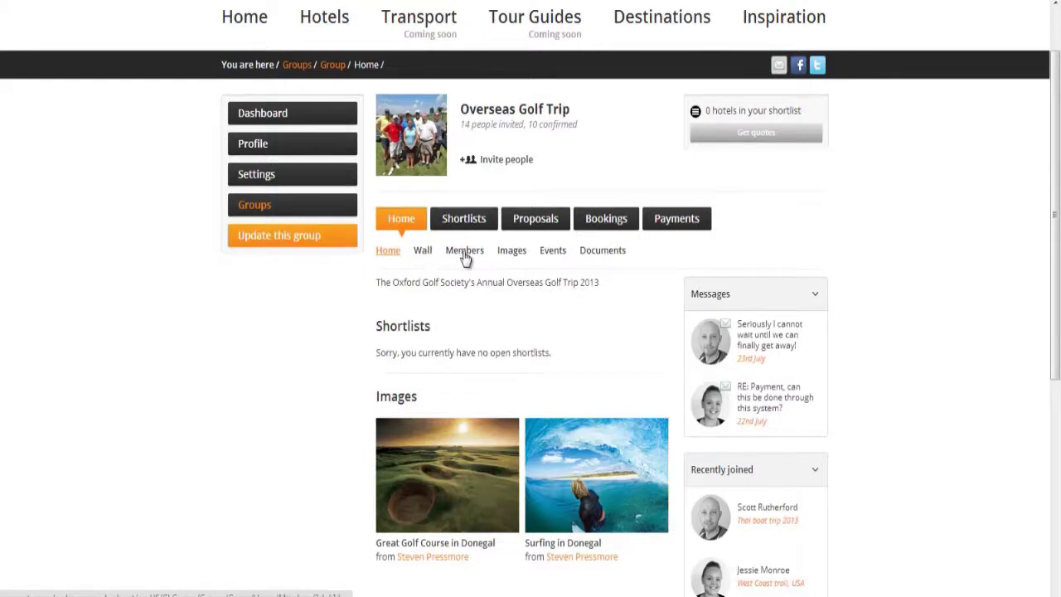
- Review the Overseas Golf Trip's member list and wall posts
left_click(464, 254)
scroll(464, 257, "down", 2)
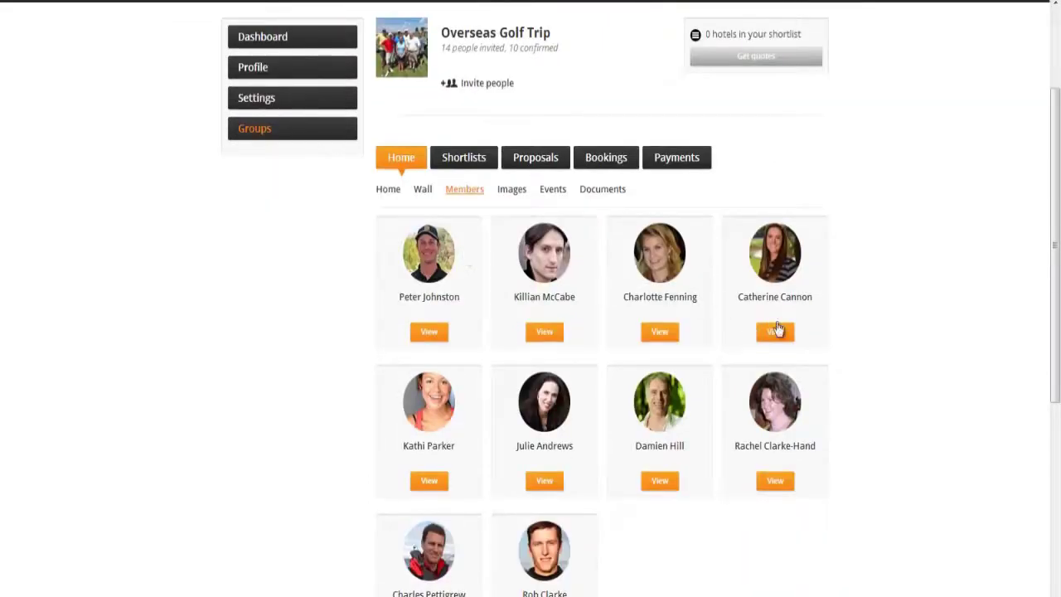
scroll(489, 555, "down", 1)
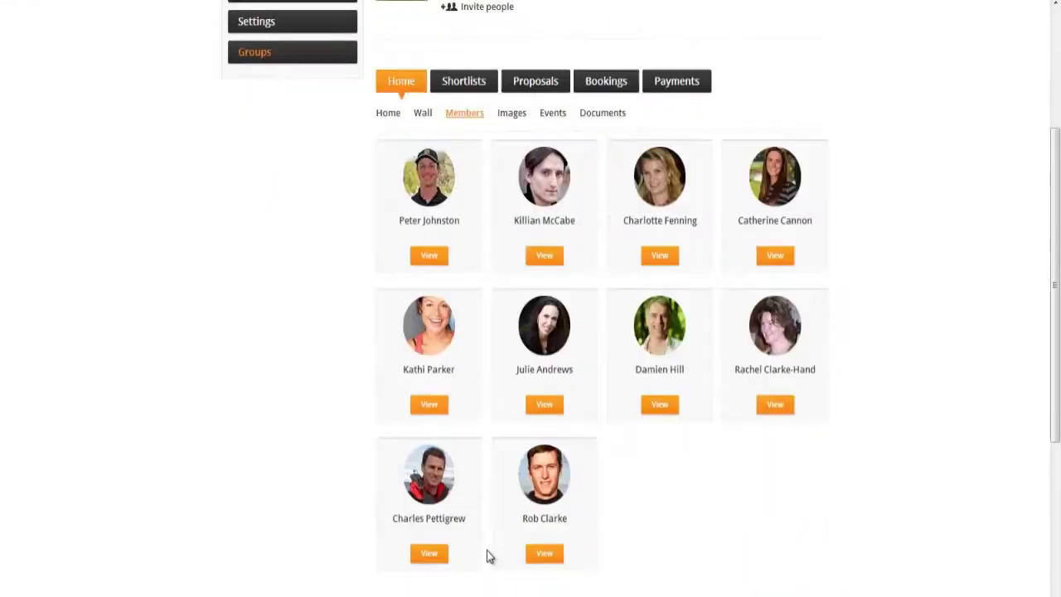
scroll(494, 547, "up", 1)
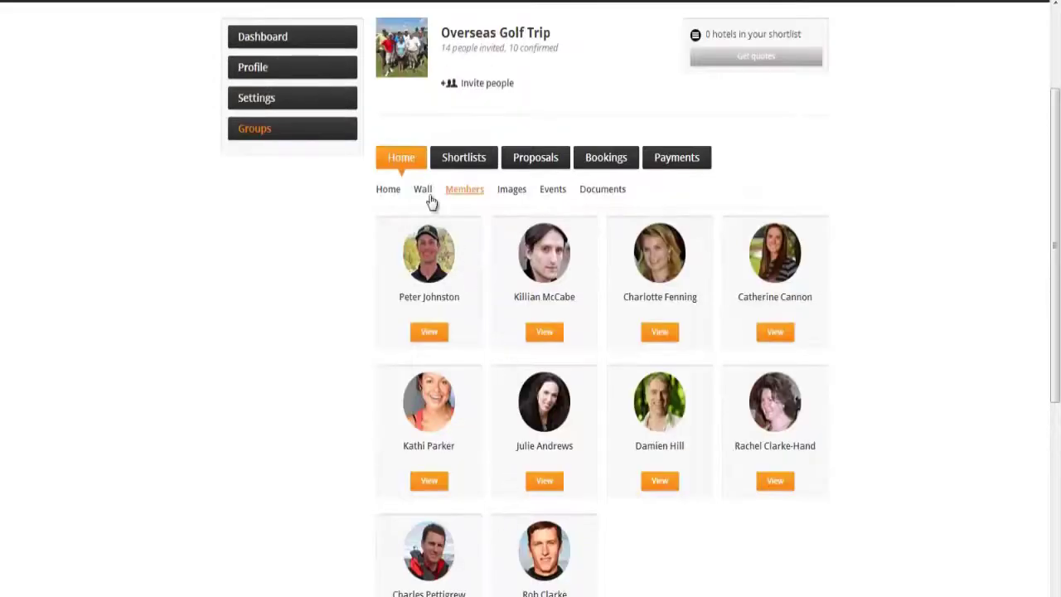
left_click(426, 191)
scroll(325, 377, "down", 2)
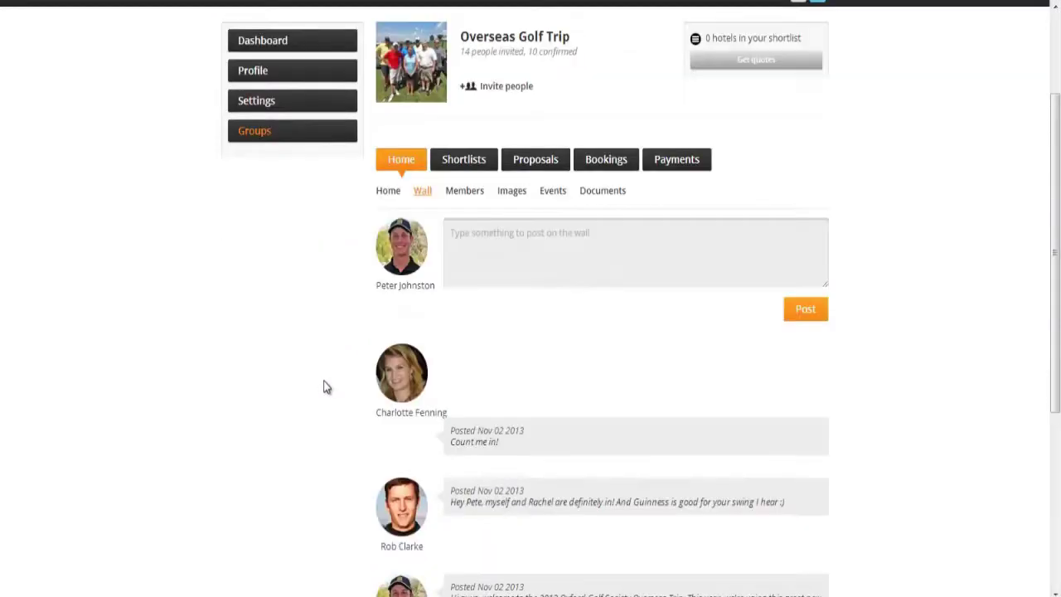
scroll(328, 443, "down", 3)
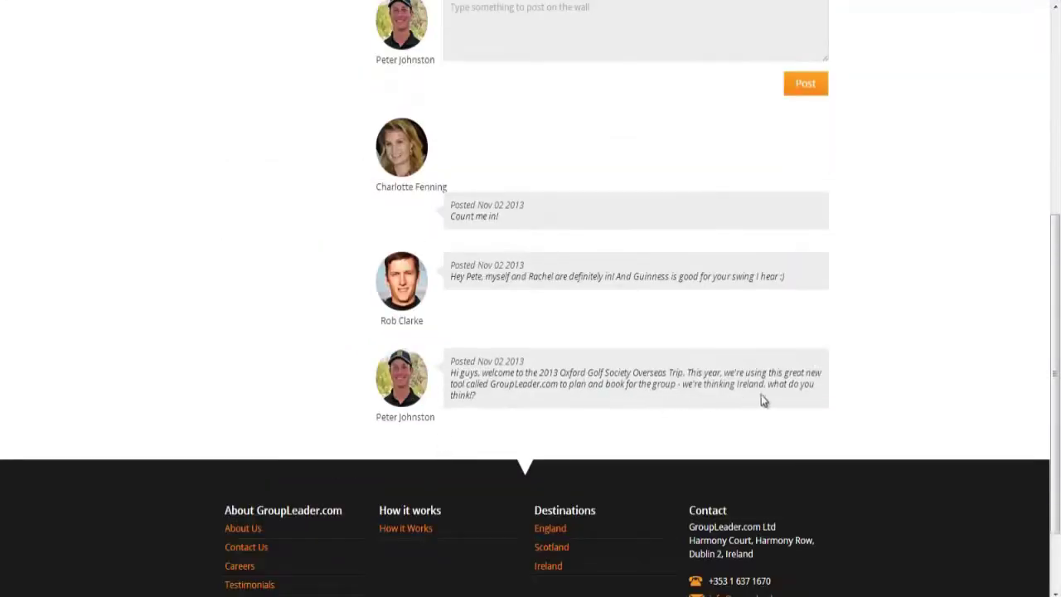
scroll(820, 377, "up", 1)
scroll(780, 377, "up", 1)
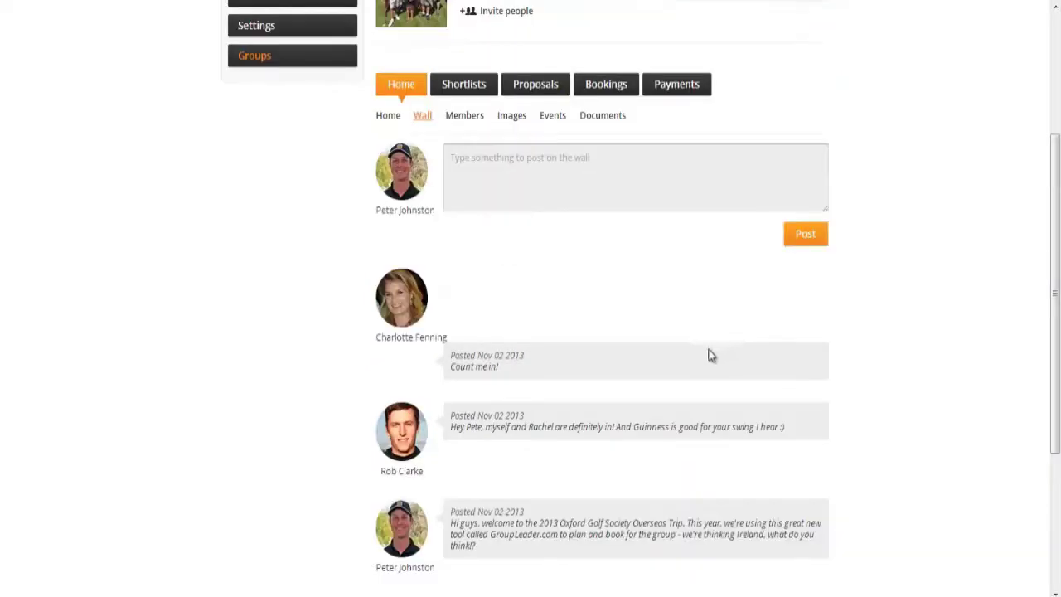
- View the group's photos from FORE! through 2012 Buggies in the lightbox
left_click(510, 124)
left_click(464, 440)
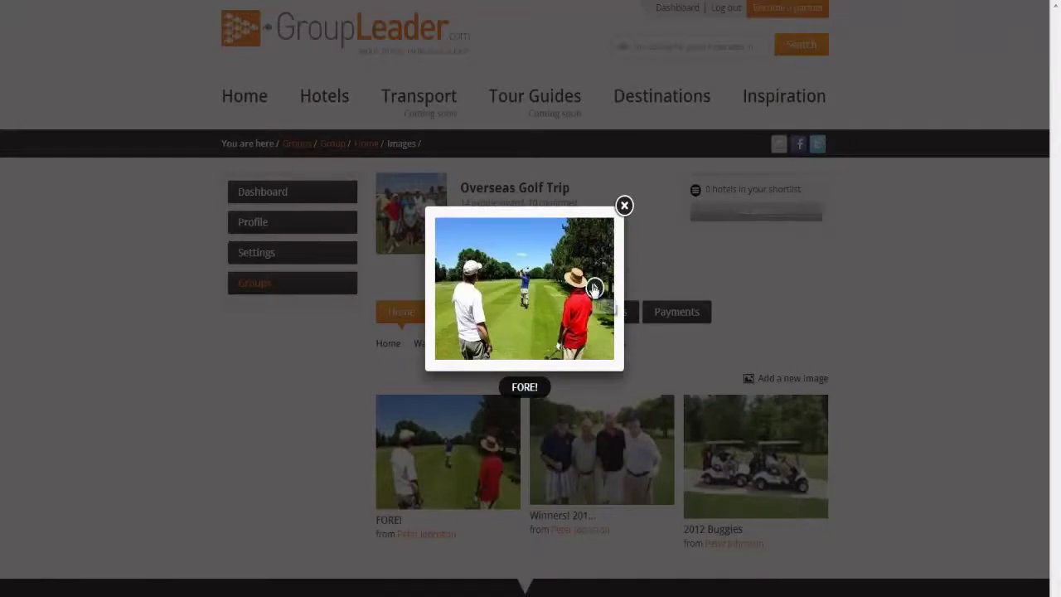
left_click(594, 286)
left_click(599, 300)
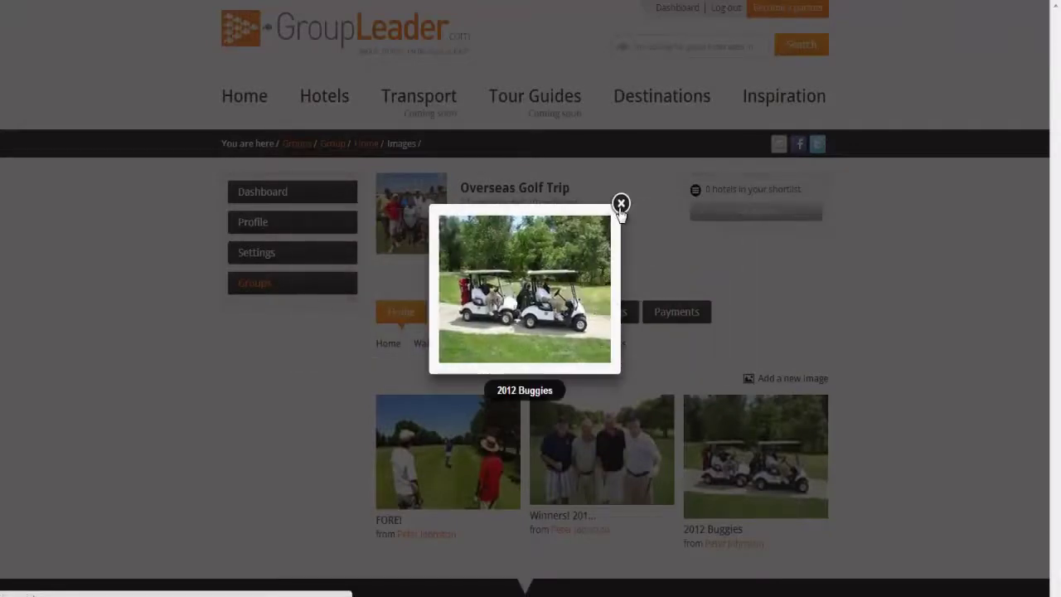
left_click(621, 204)
- Look through the trip's Events list, including Golf Tee-Off Times and the Awards Dinner
left_click(552, 344)
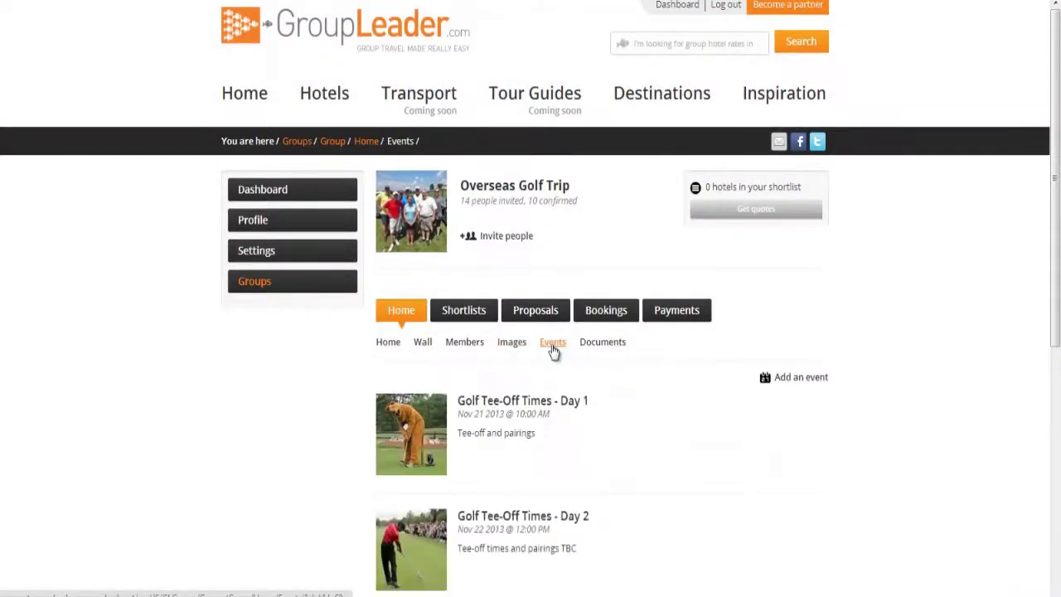
scroll(552, 344, "down", 3)
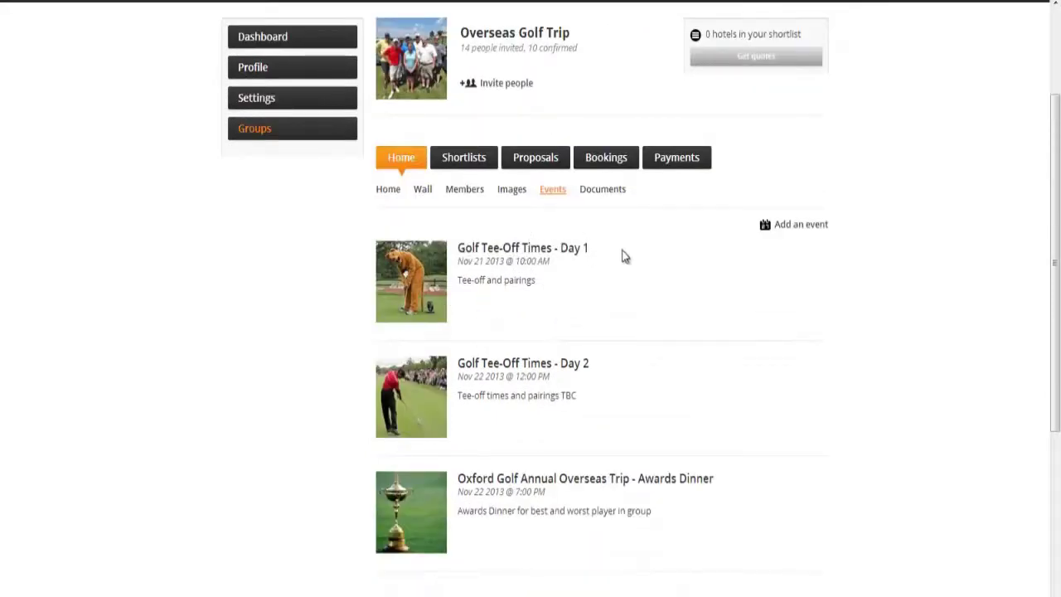
scroll(652, 473, "down", 2)
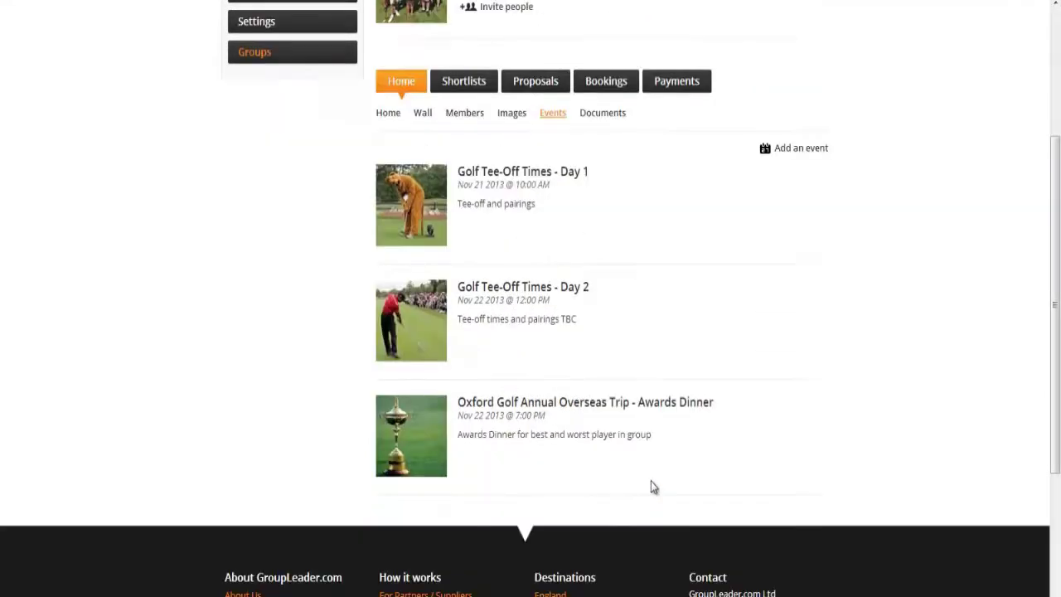
scroll(651, 481, "up", 2)
scroll(651, 481, "up", 2)
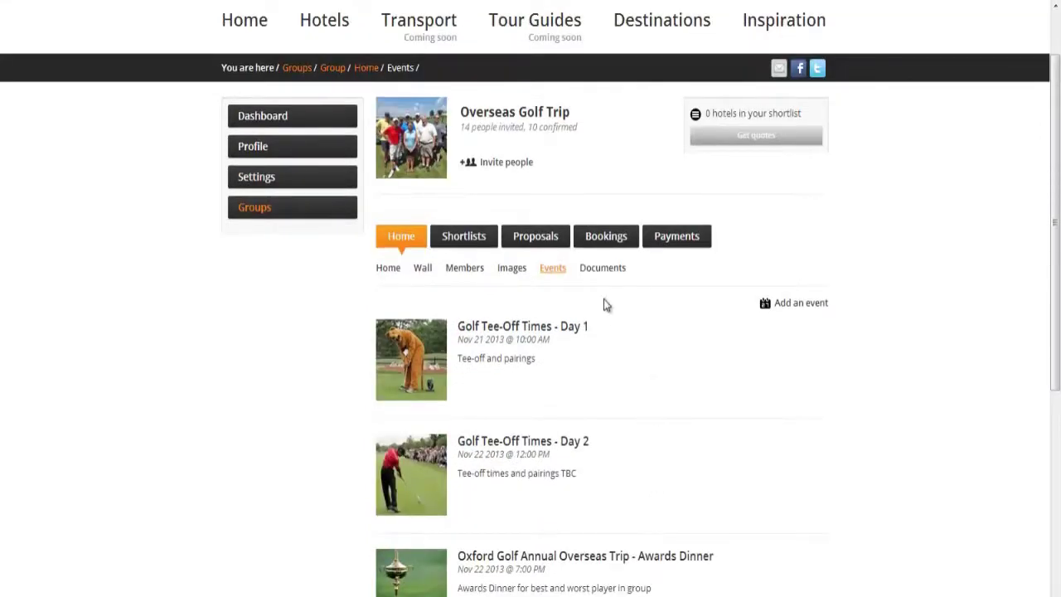
- Open The Europe Hotel and Resort's €200.00 per night proposal from the Proposals list
left_click(527, 246)
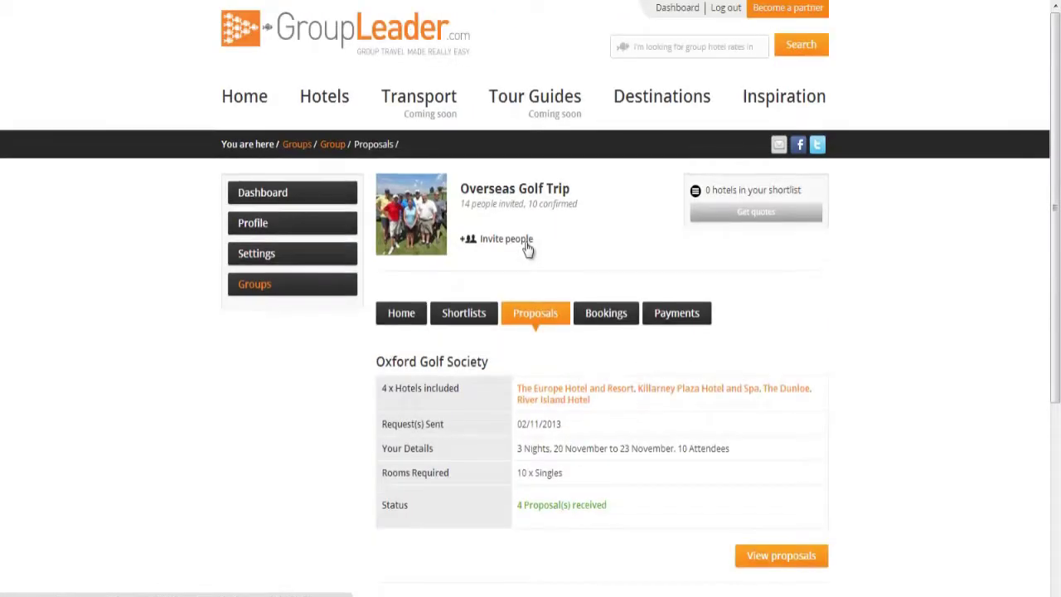
left_click(782, 556)
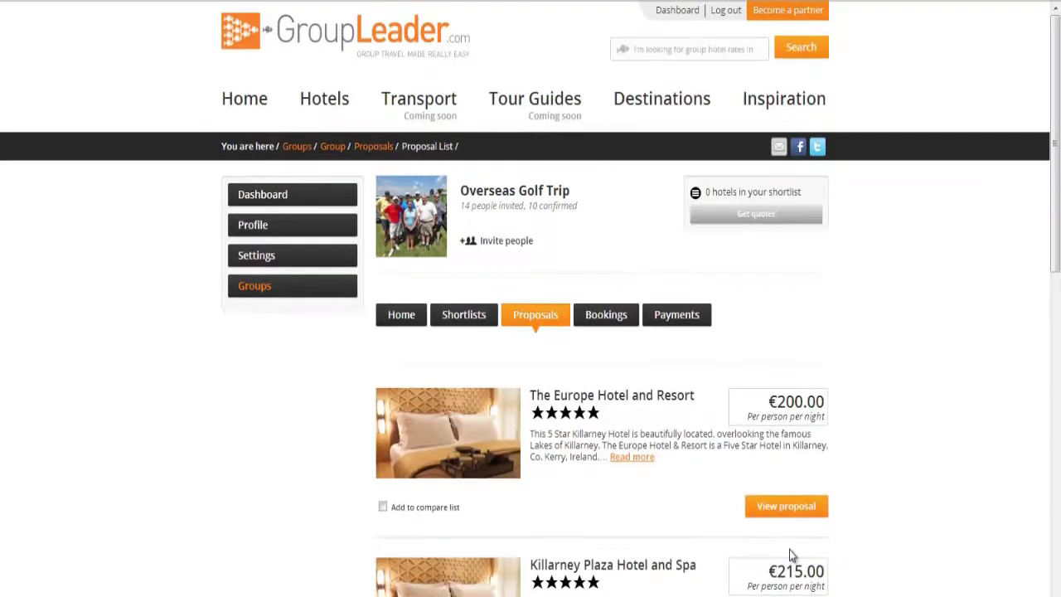
left_click(787, 506)
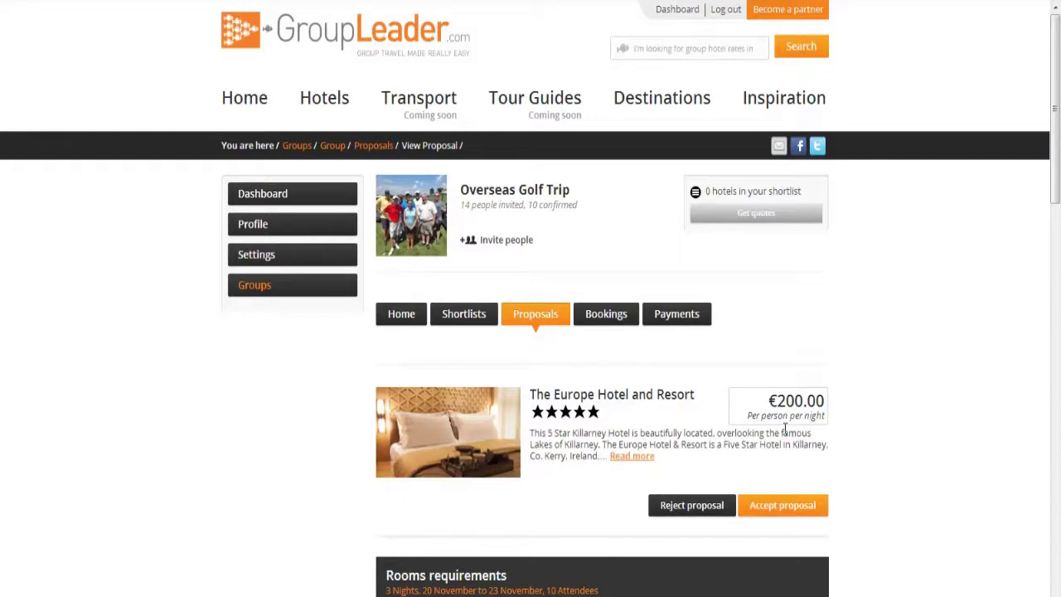
- Accept and confirm The Europe Hotel and Resort proposal as a €6,000.00 booking
scroll(784, 428, "down", 4)
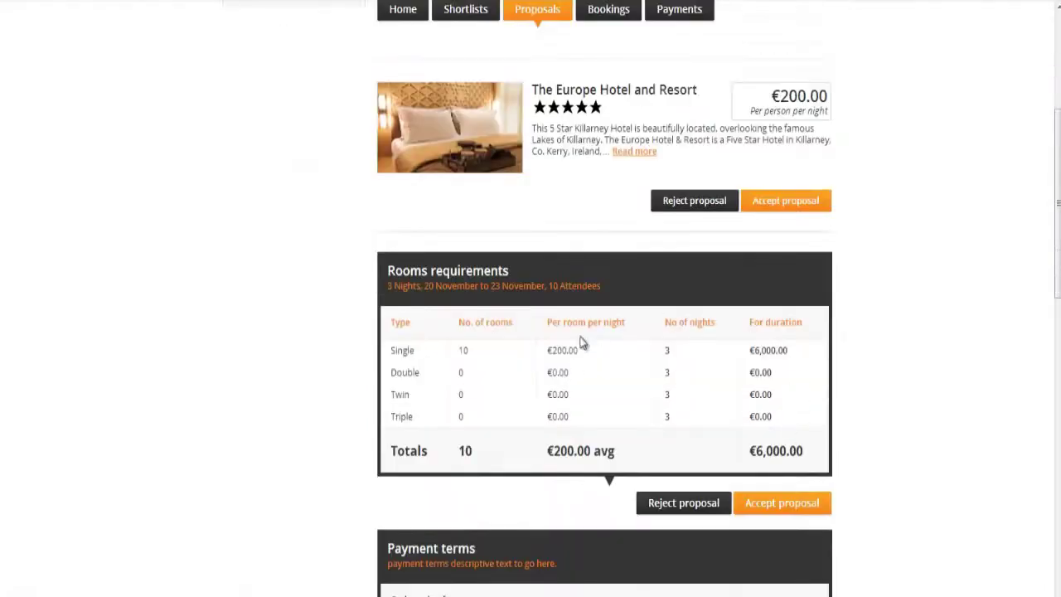
scroll(808, 476, "down", 3)
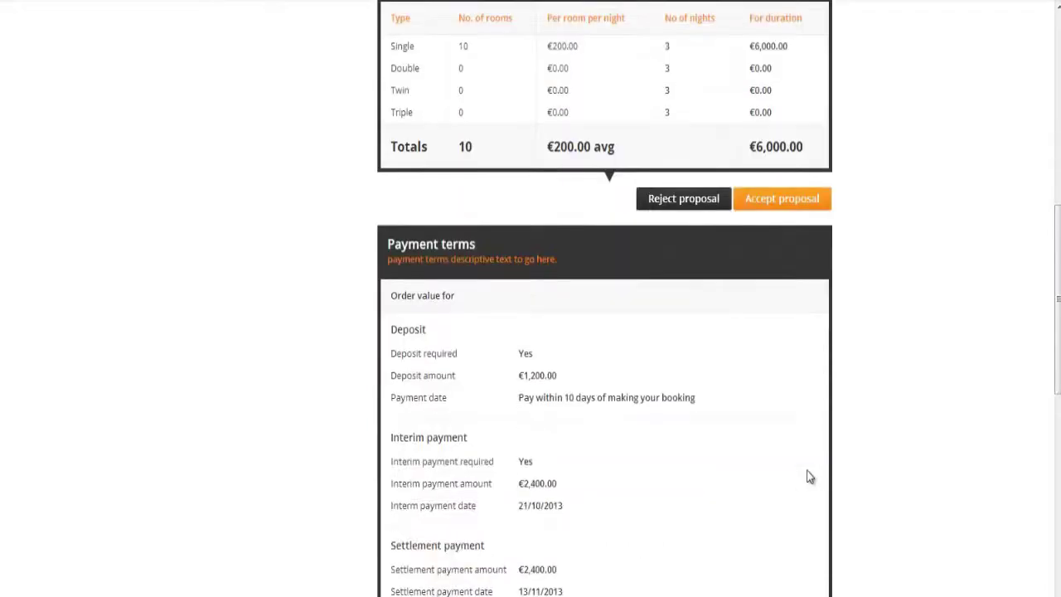
scroll(808, 476, "down", 2)
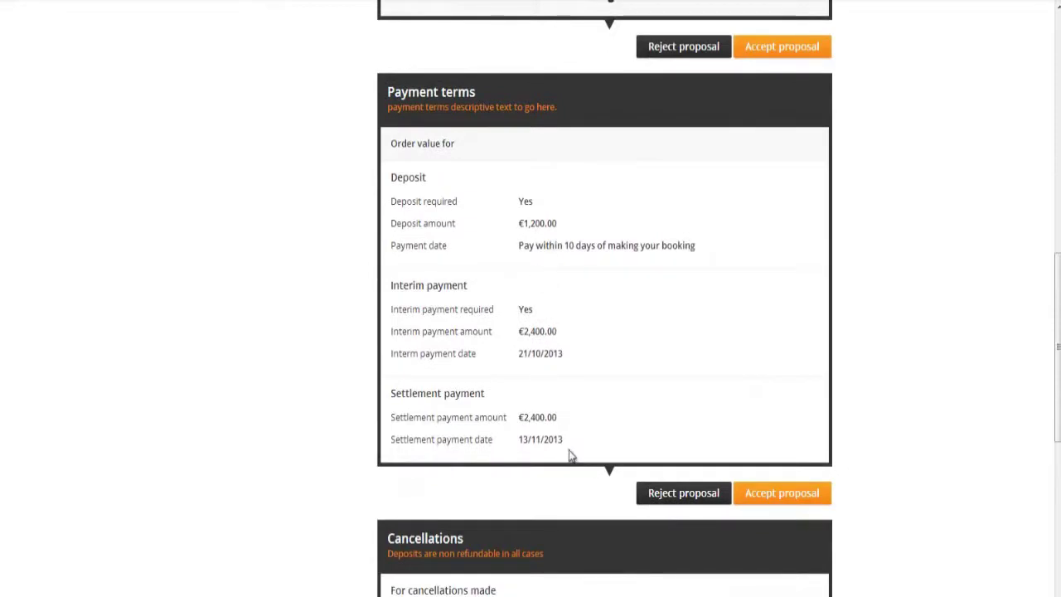
scroll(571, 455, "down", 3)
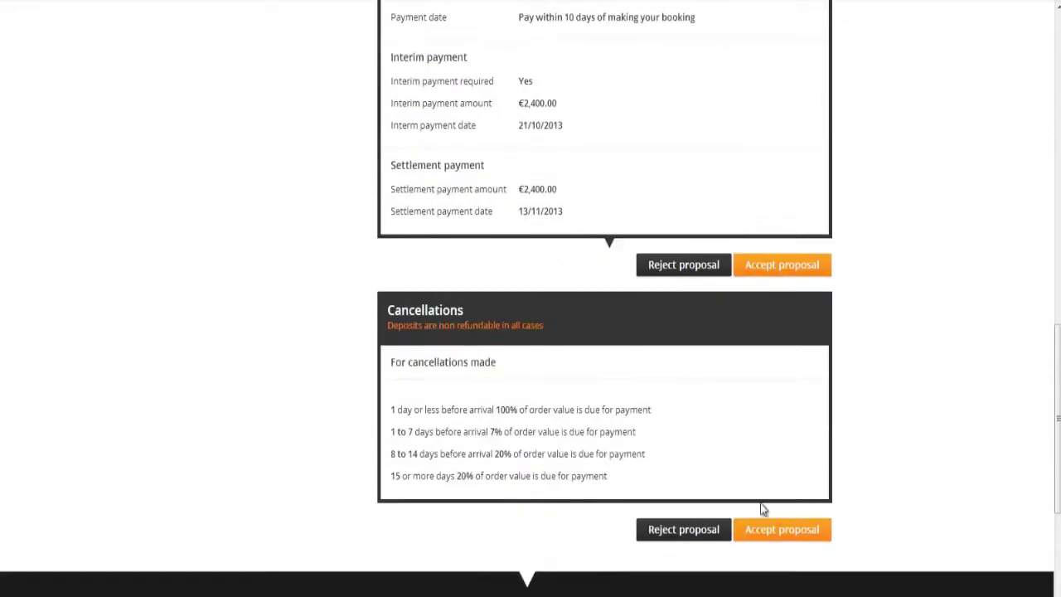
left_click(766, 530)
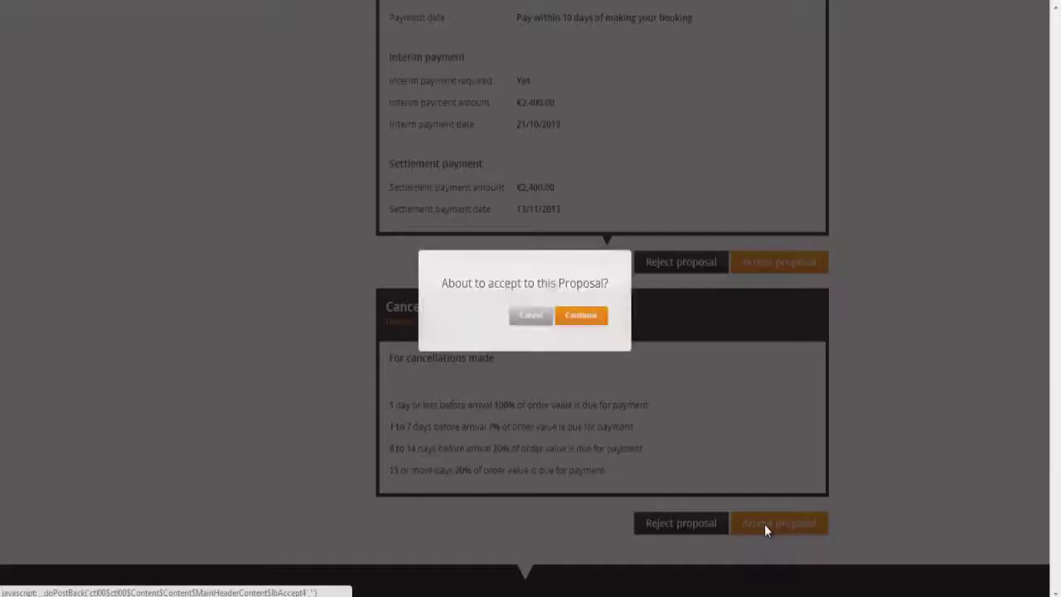
left_click(604, 323)
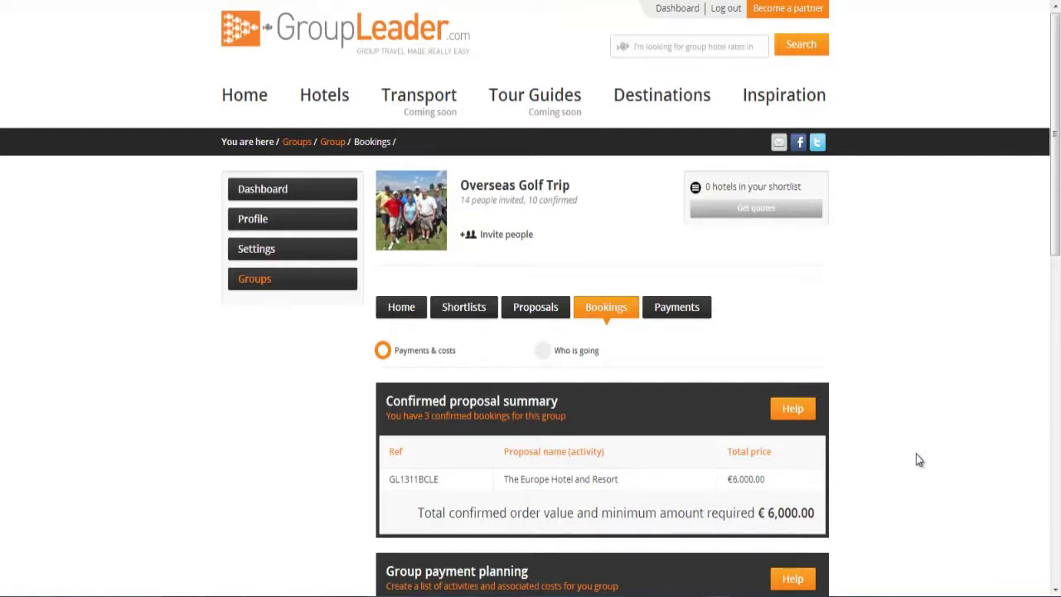
- Change the average price per person to €660
scroll(917, 455, "down", 3)
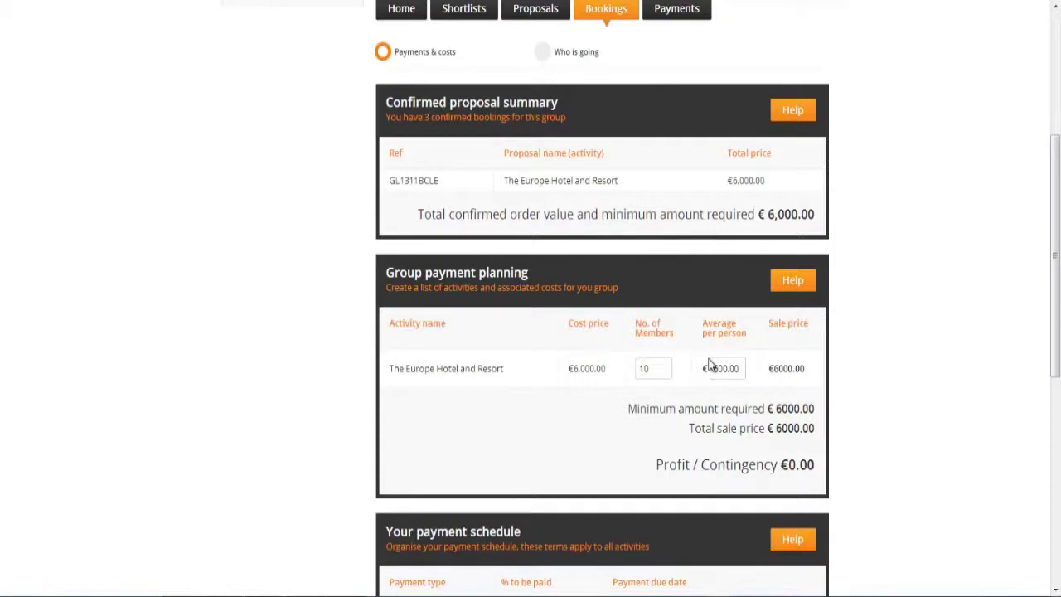
left_click(724, 370)
key("BackSpace")
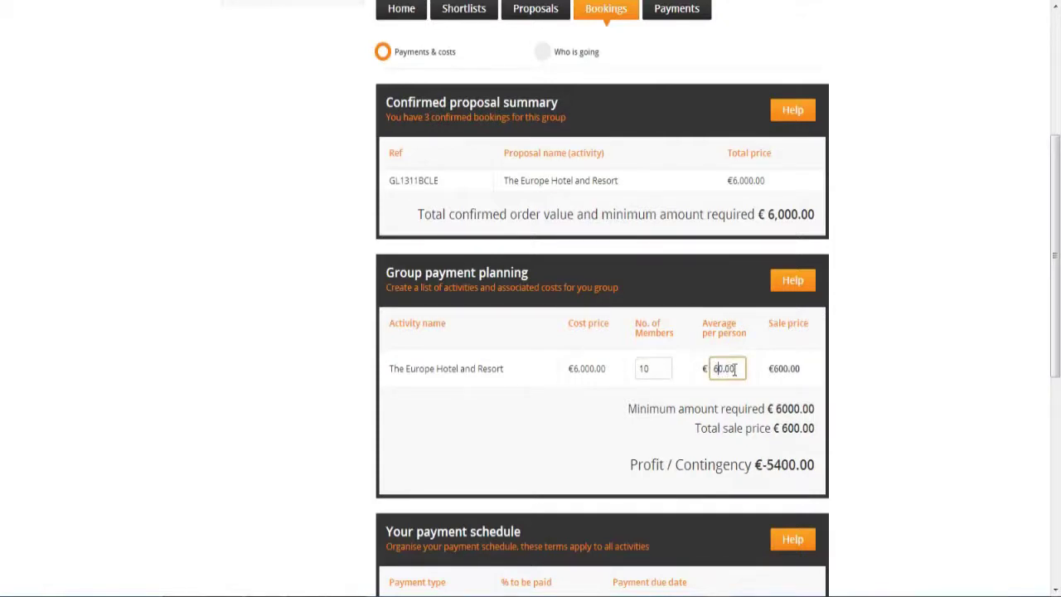
type("6")
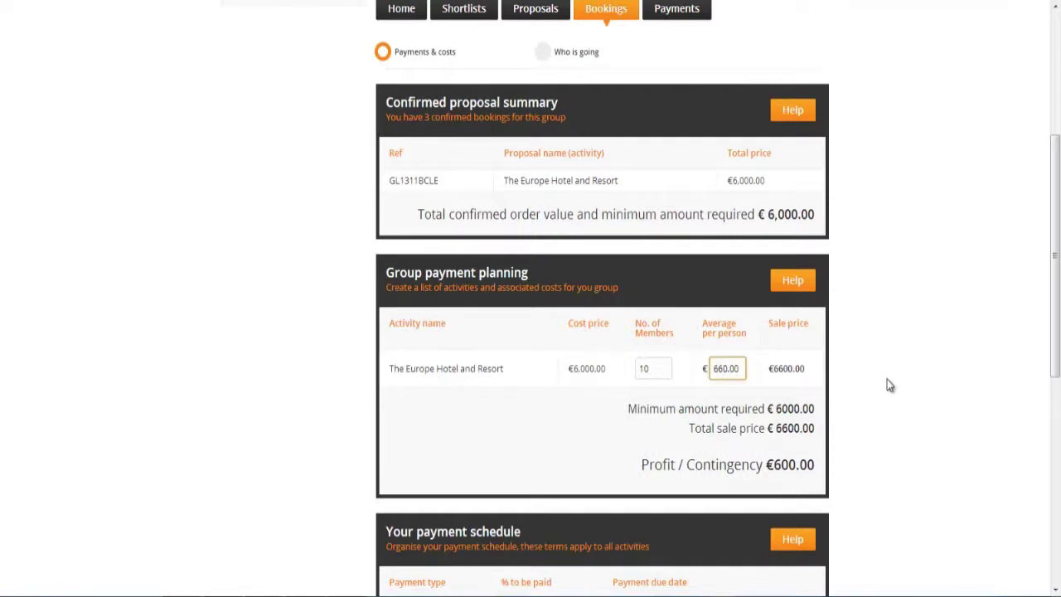
left_click(889, 385)
- Set a 40% deposit due 07/11/2013 and save the payment plan
scroll(889, 385, "down", 2)
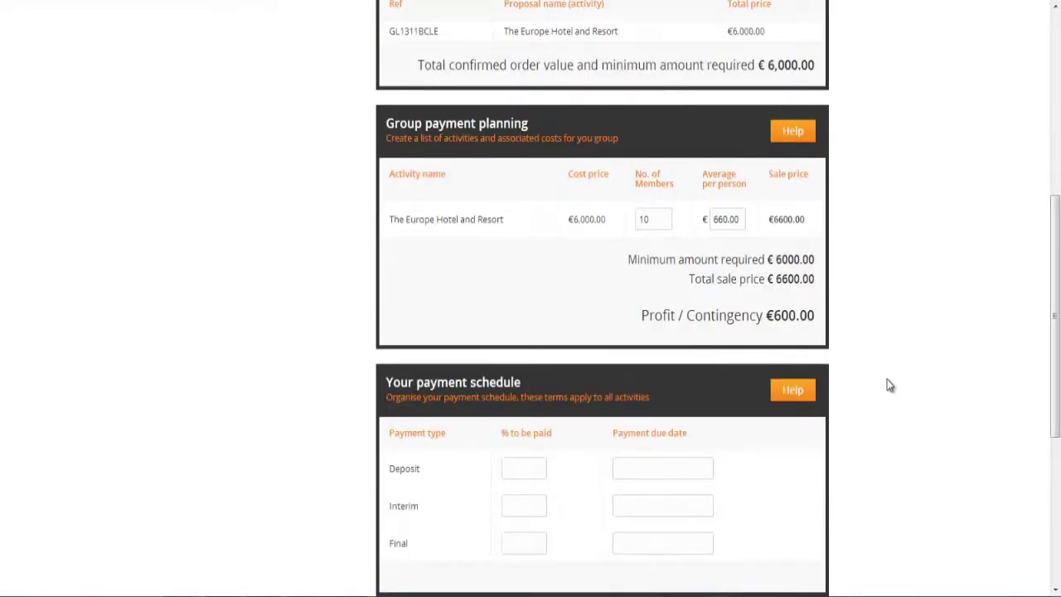
scroll(887, 385, "down", 1)
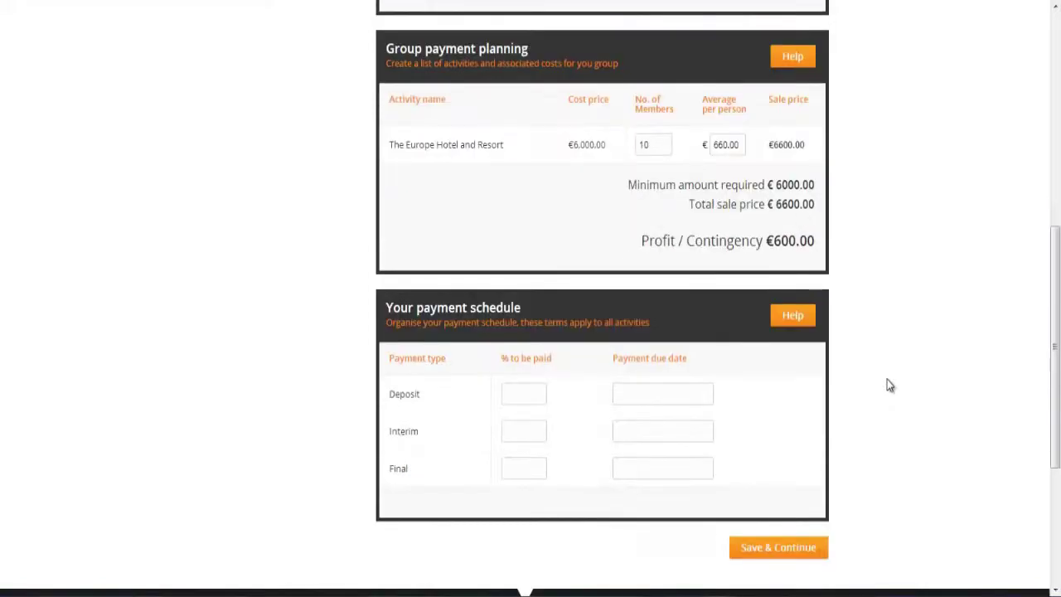
left_click(506, 392)
type("40")
left_click(668, 392)
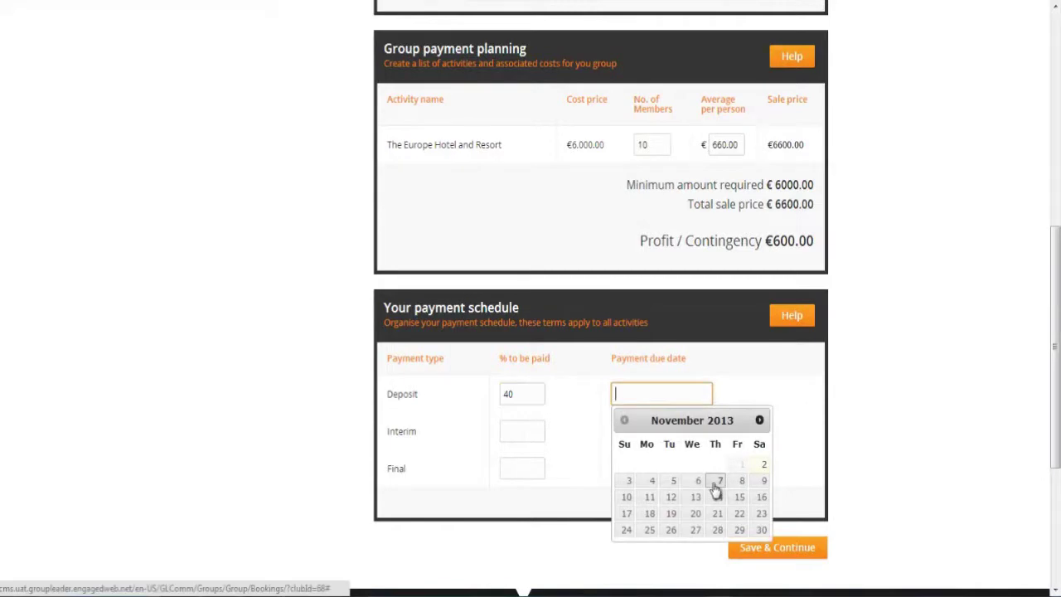
left_click(715, 485)
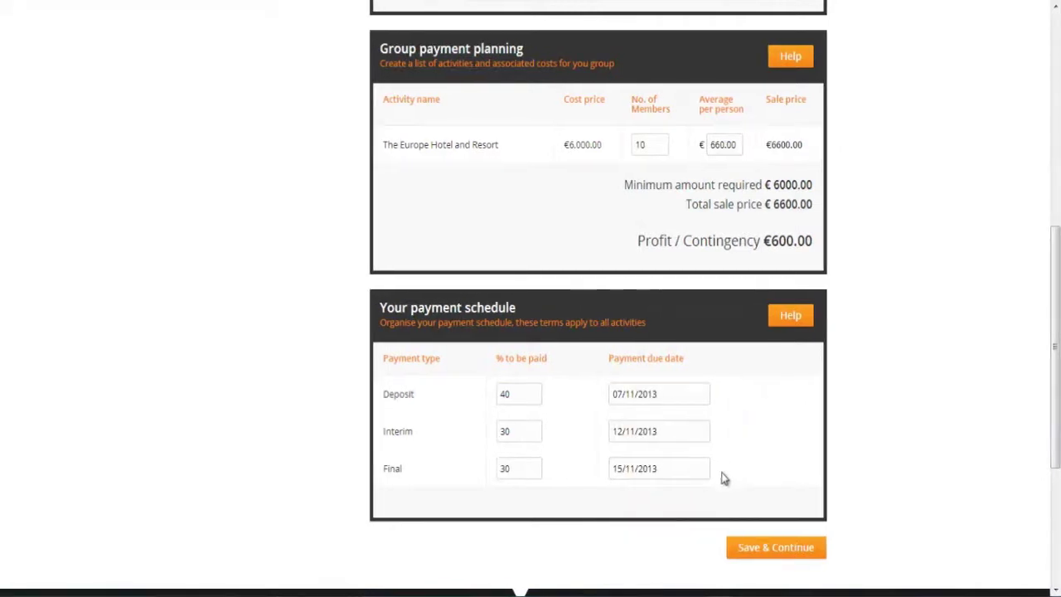
left_click(758, 549)
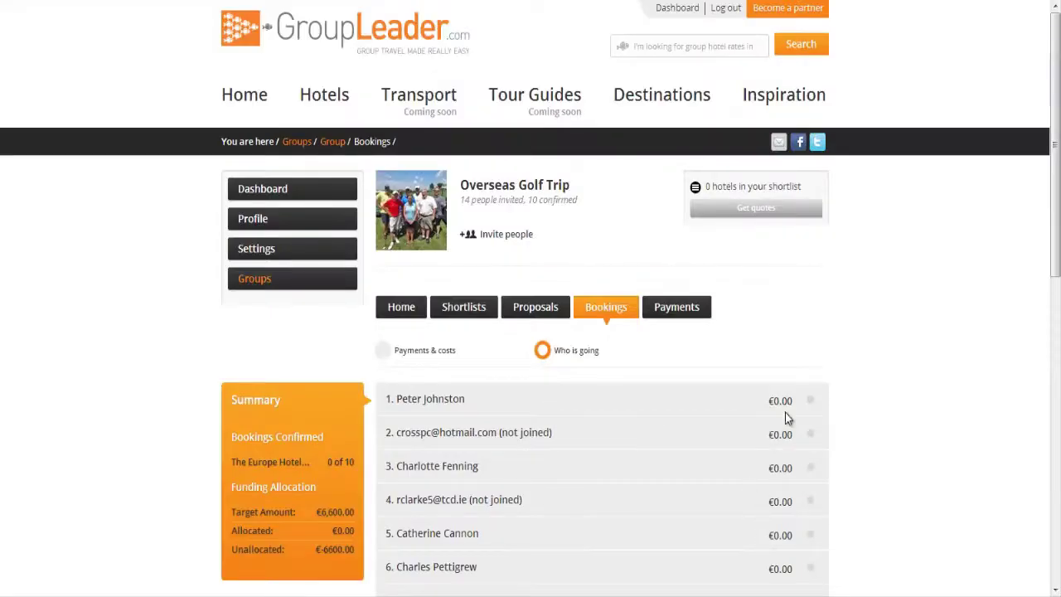
- Include the first and third members in the Europe Hotel booking at €660 each and distribute to the group
left_click(812, 400)
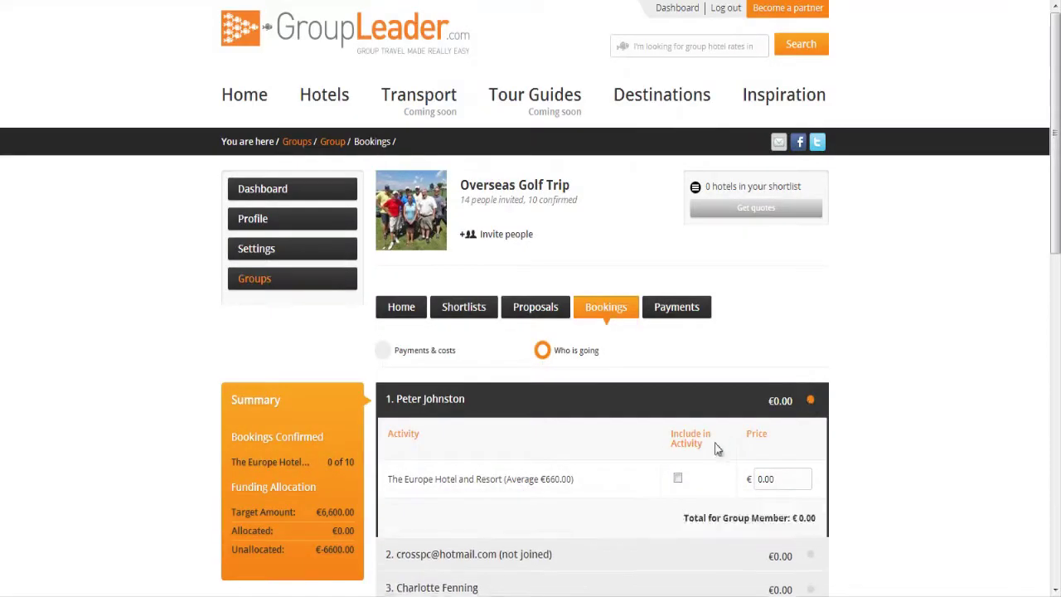
left_click(678, 478)
scroll(843, 477, "down", 2)
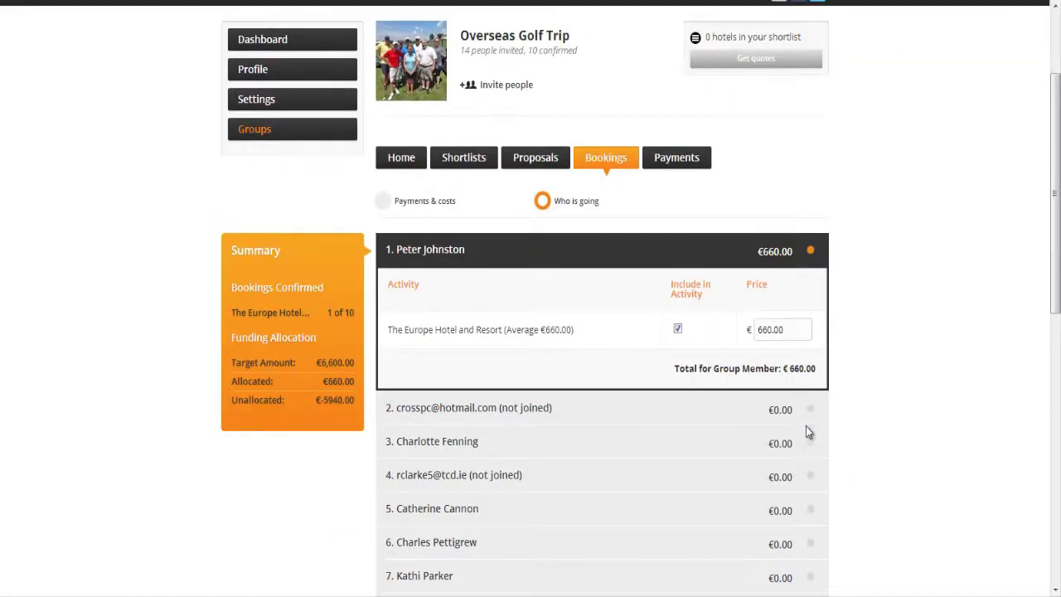
left_click(811, 448)
left_click(678, 516)
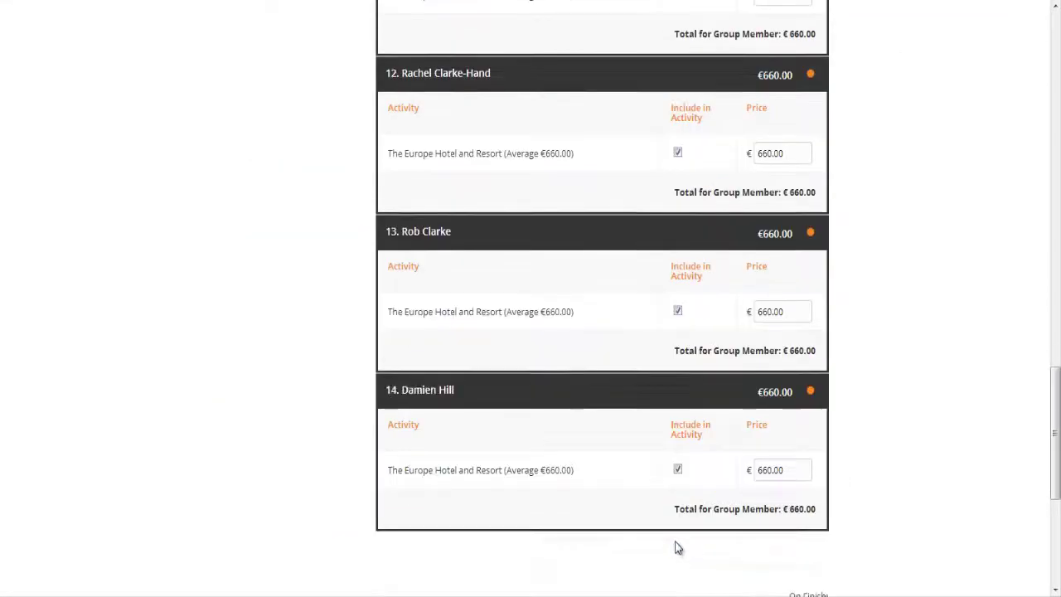
scroll(678, 547, "down", 1)
left_click(707, 549)
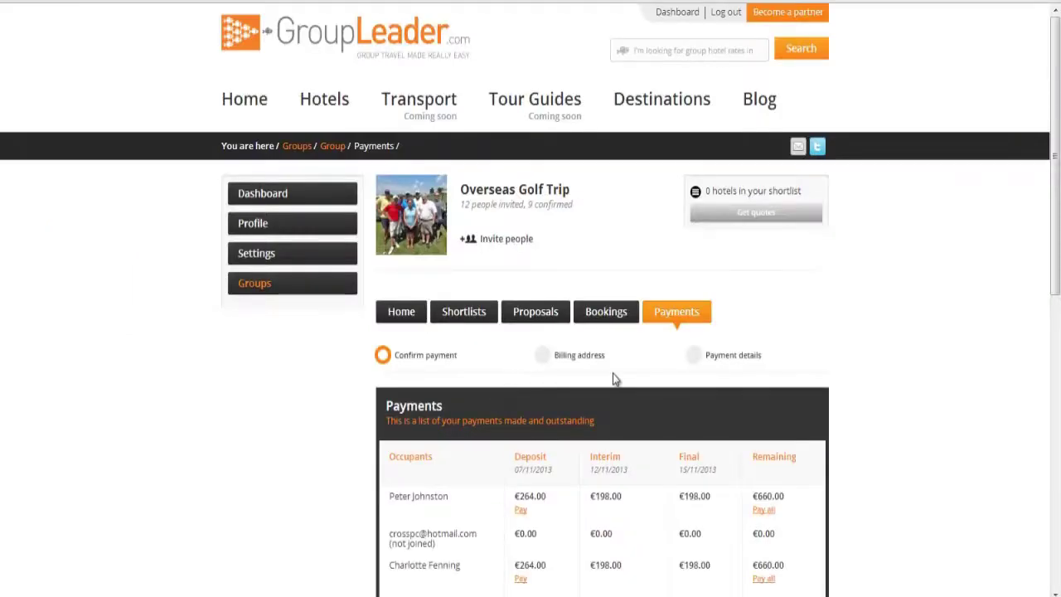
scroll(910, 439, "down", 3)
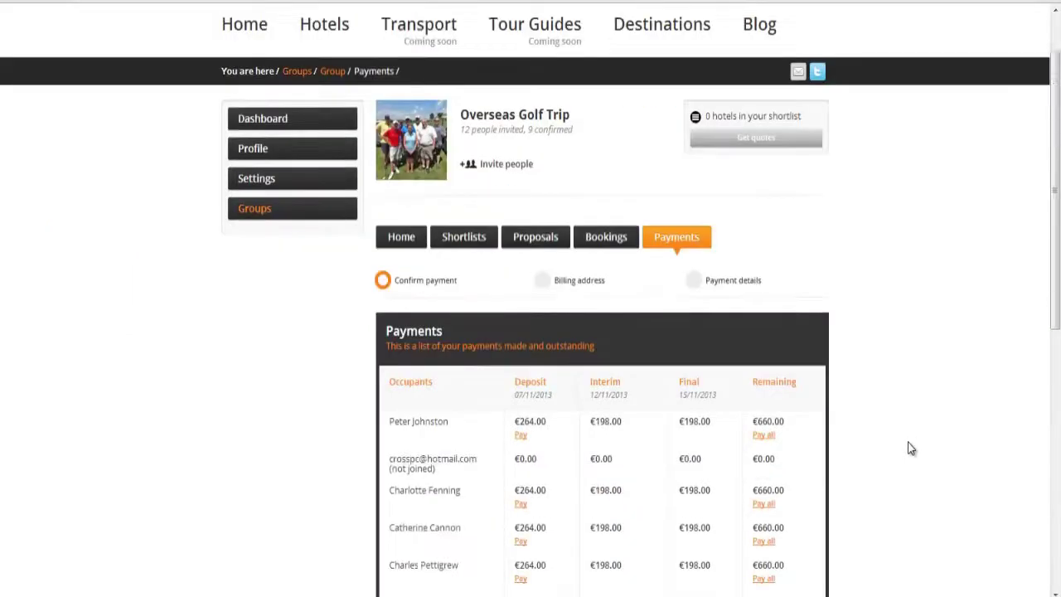
scroll(909, 448, "down", 6)
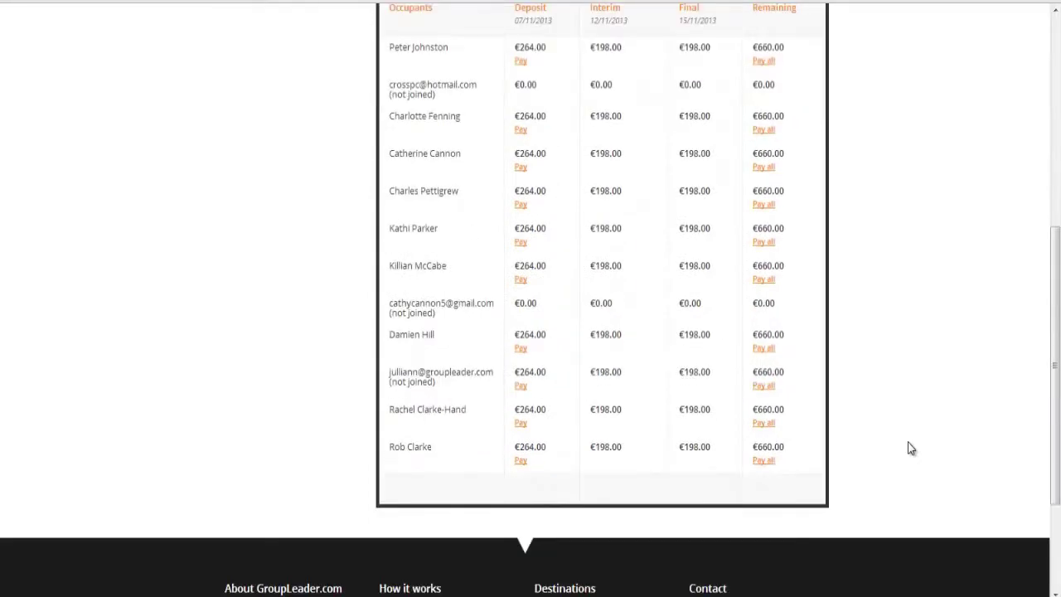
scroll(911, 448, "down", 2)
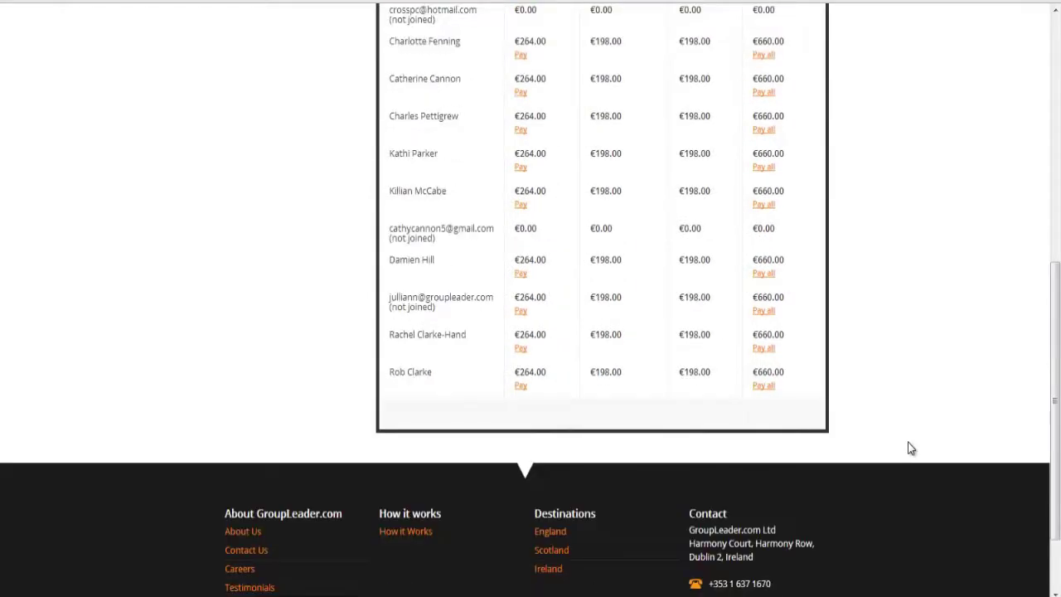
scroll(909, 448, "up", 5)
scroll(909, 448, "up", 2)
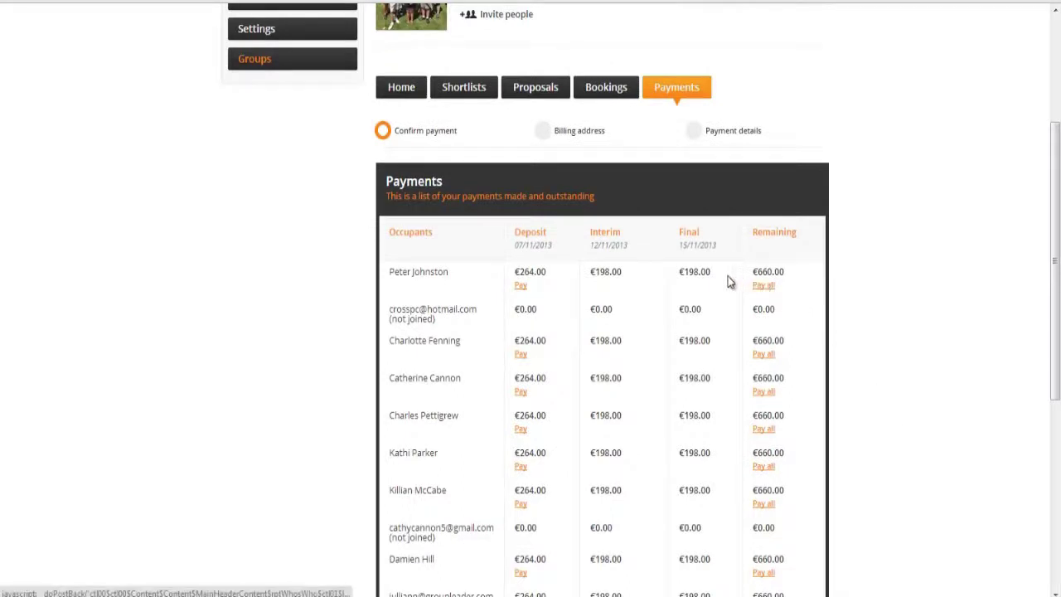
- Start paying the first member's €264 deposit, entering the payer's first and last name and United Kingdom as billing country
left_click(520, 286)
left_click(560, 263)
left_click(583, 326)
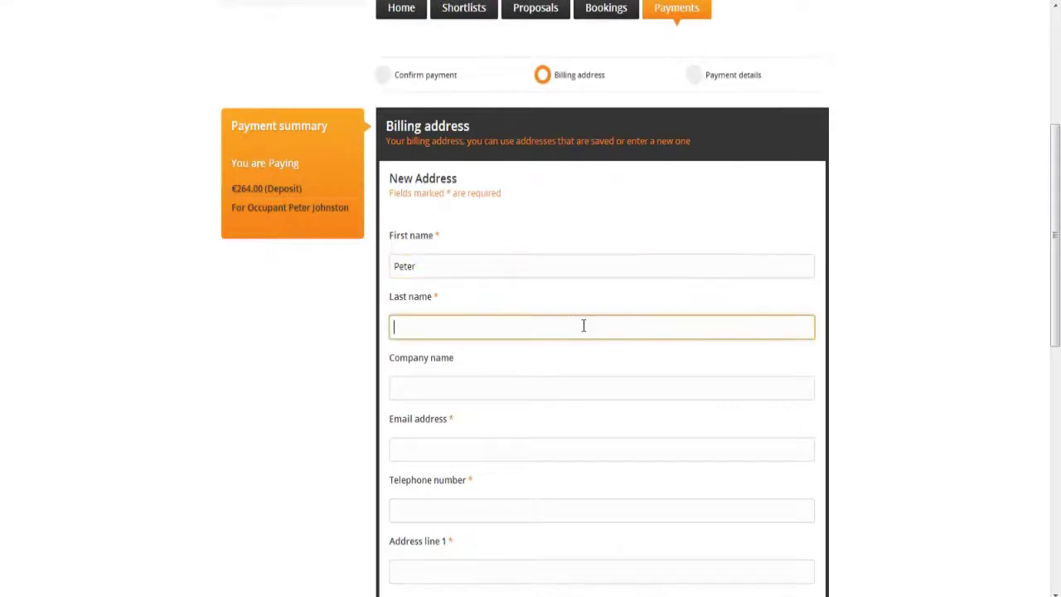
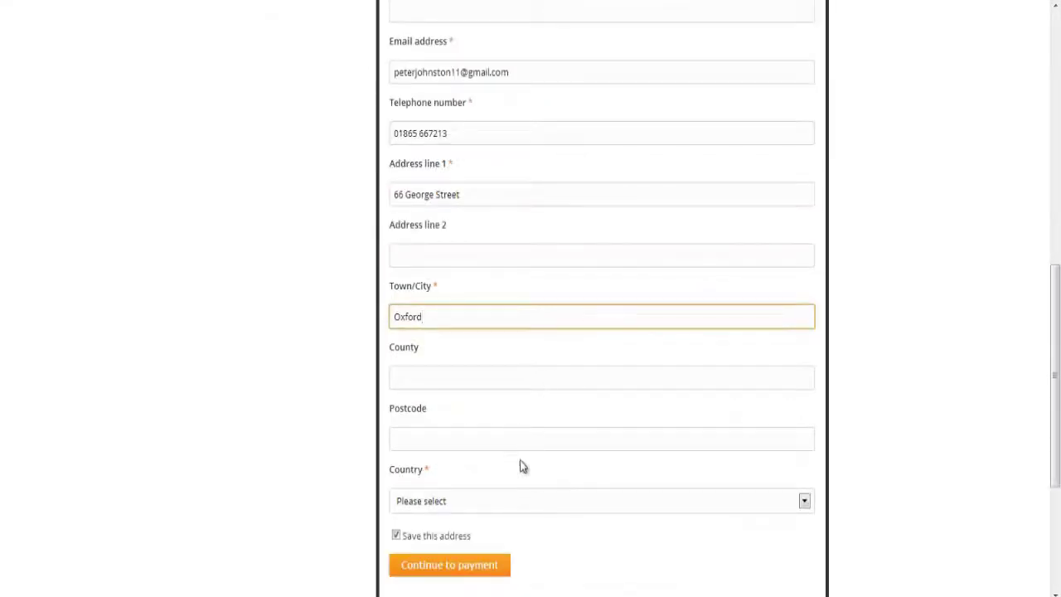
left_click(518, 500)
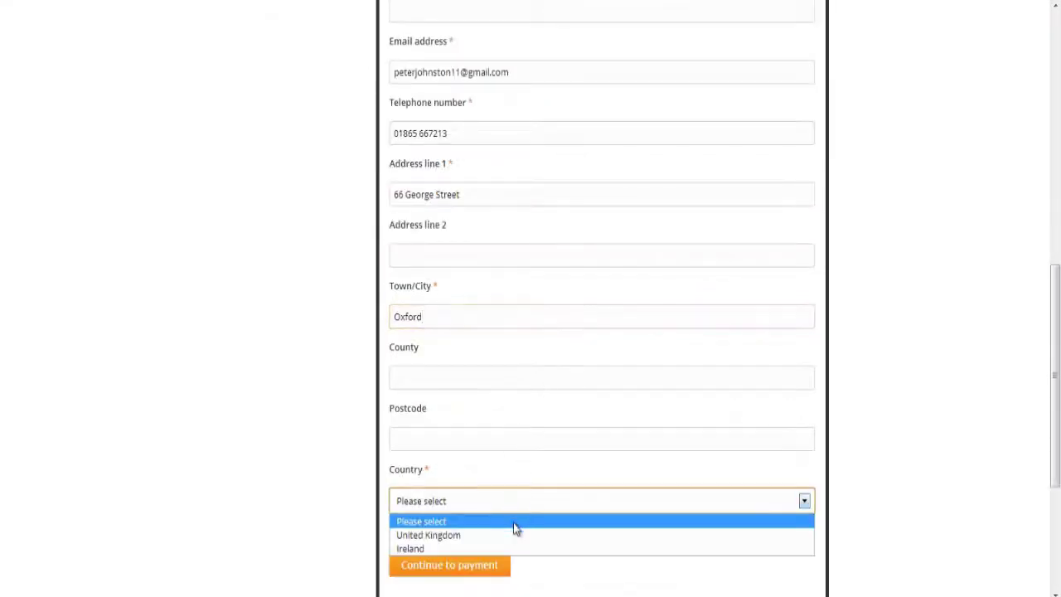
left_click(502, 534)
left_click(490, 565)
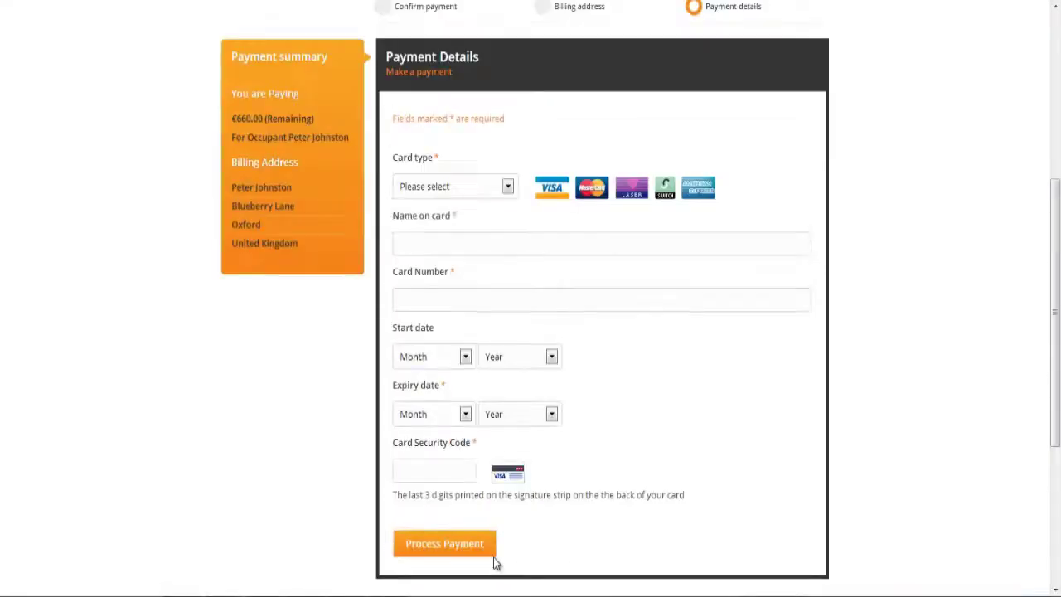
- Pay the deposit by Visa, entering the cardholder's name and card number
left_click(507, 188)
left_click(503, 221)
left_click(498, 242)
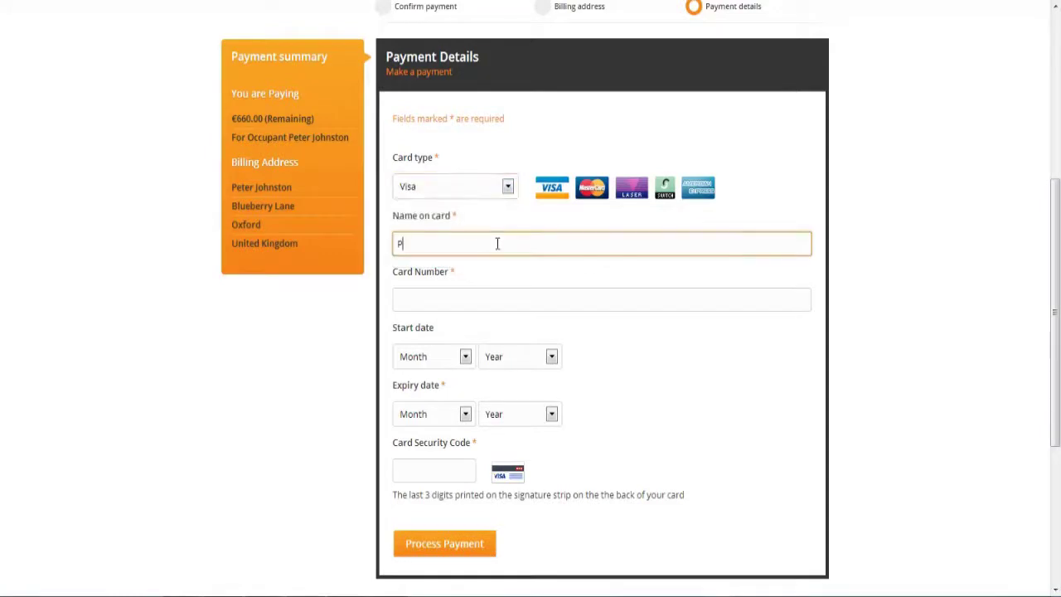
left_click(488, 299)
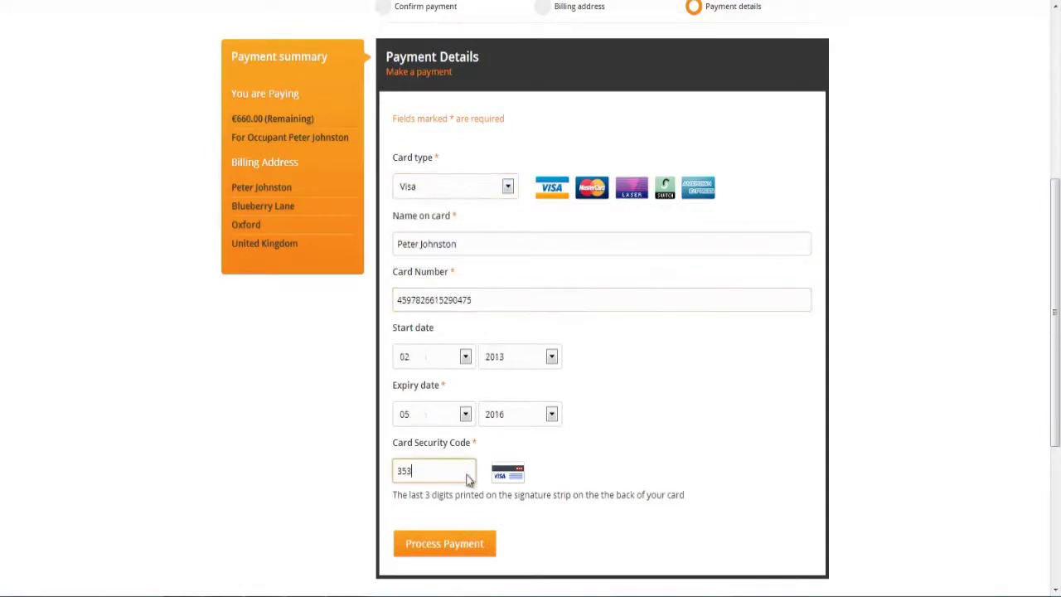
left_click(464, 550)
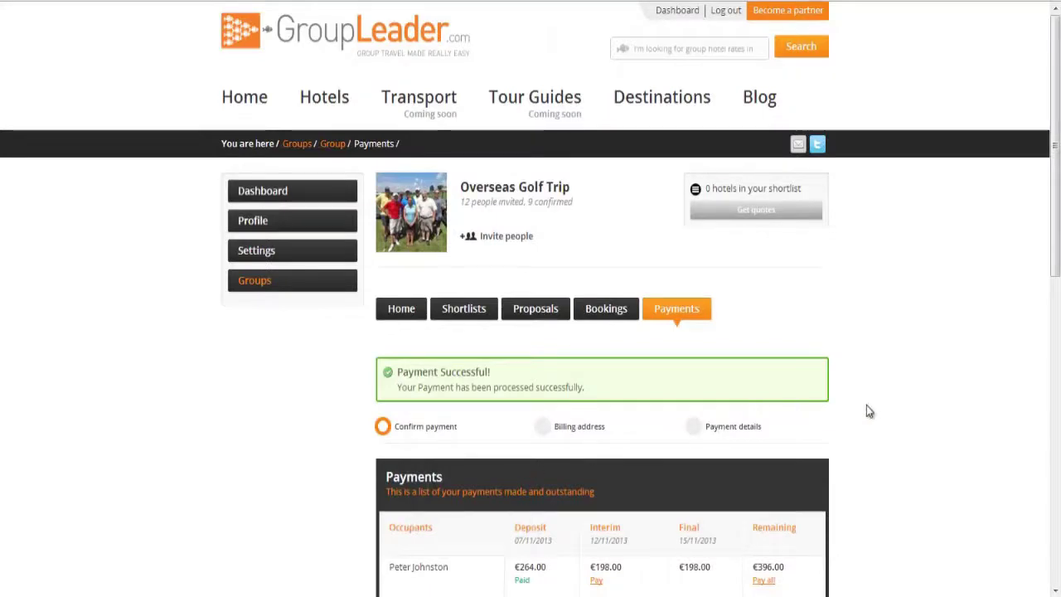
scroll(890, 425, "down", 4)
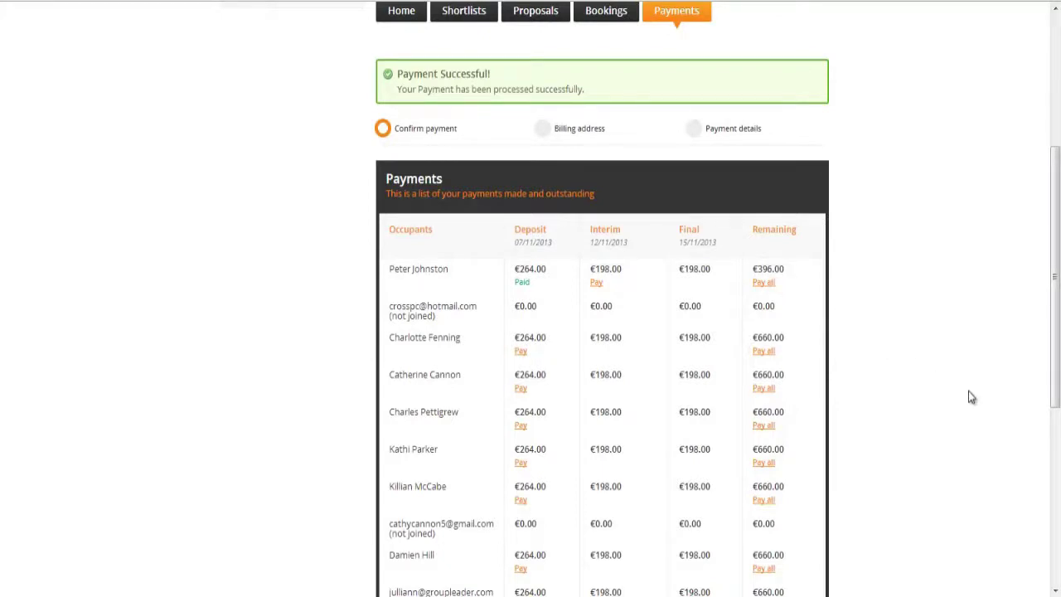
scroll(972, 396, "down", 3)
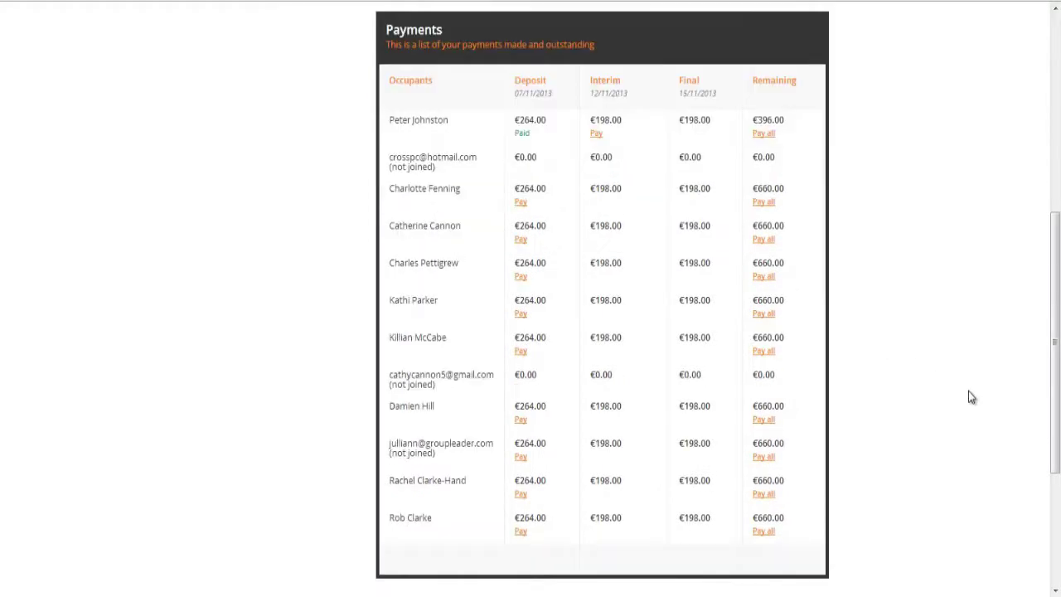
scroll(968, 391, "up", 3)
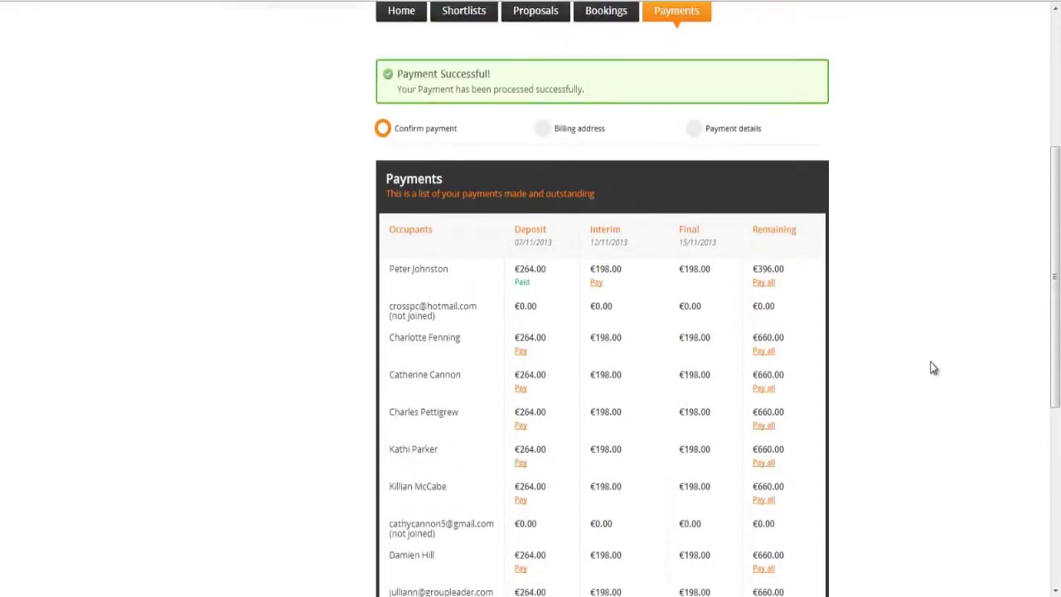
scroll(932, 368, "up", 5)
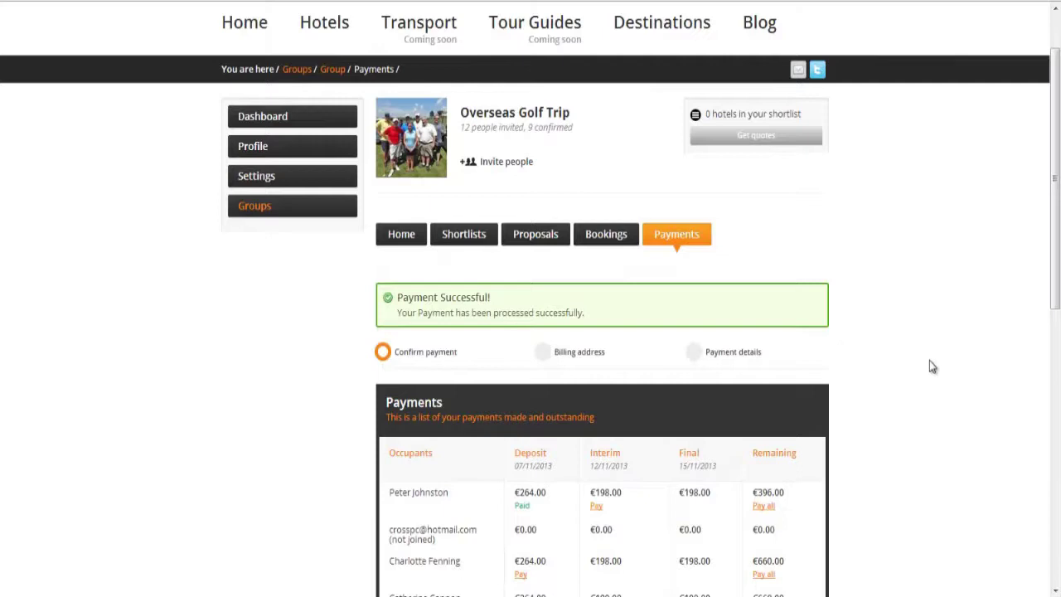
scroll(929, 366, "up", 2)
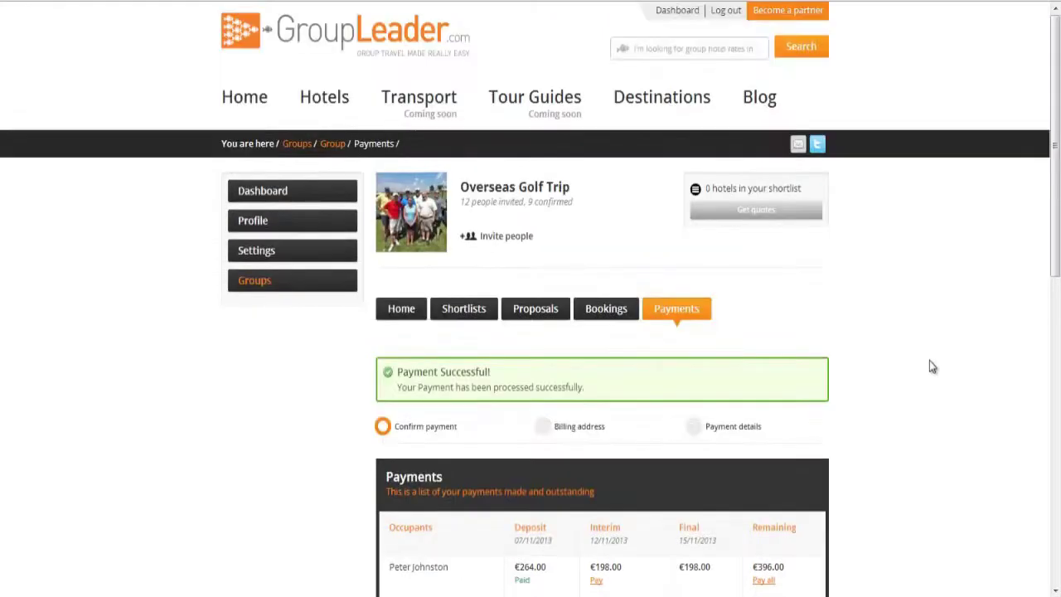
- Go back to the GroupLeader.com home page via the site logo
scroll(319, 50, "up", 1)
left_click(320, 49)
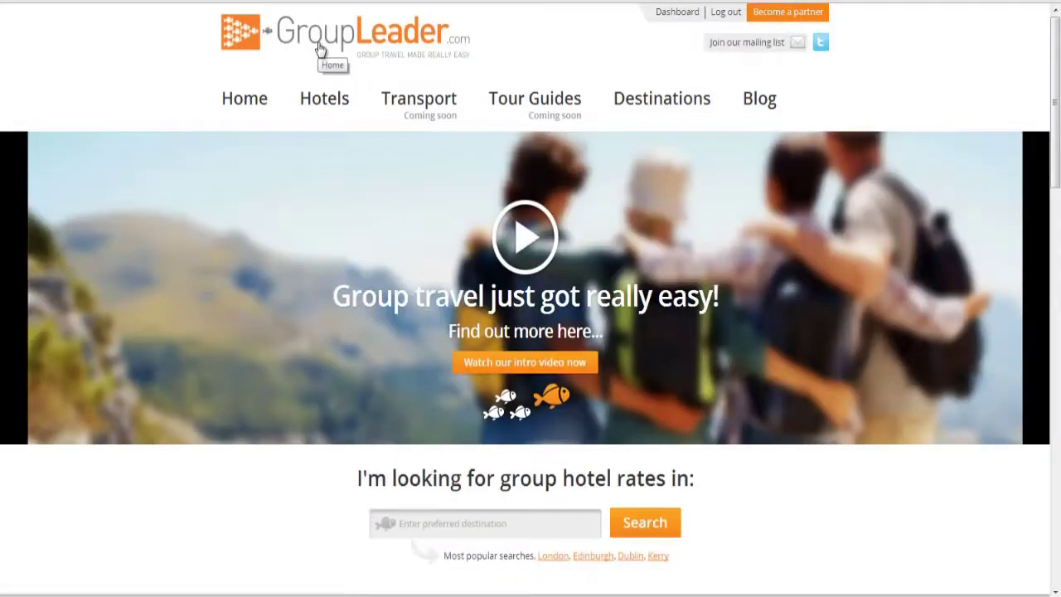